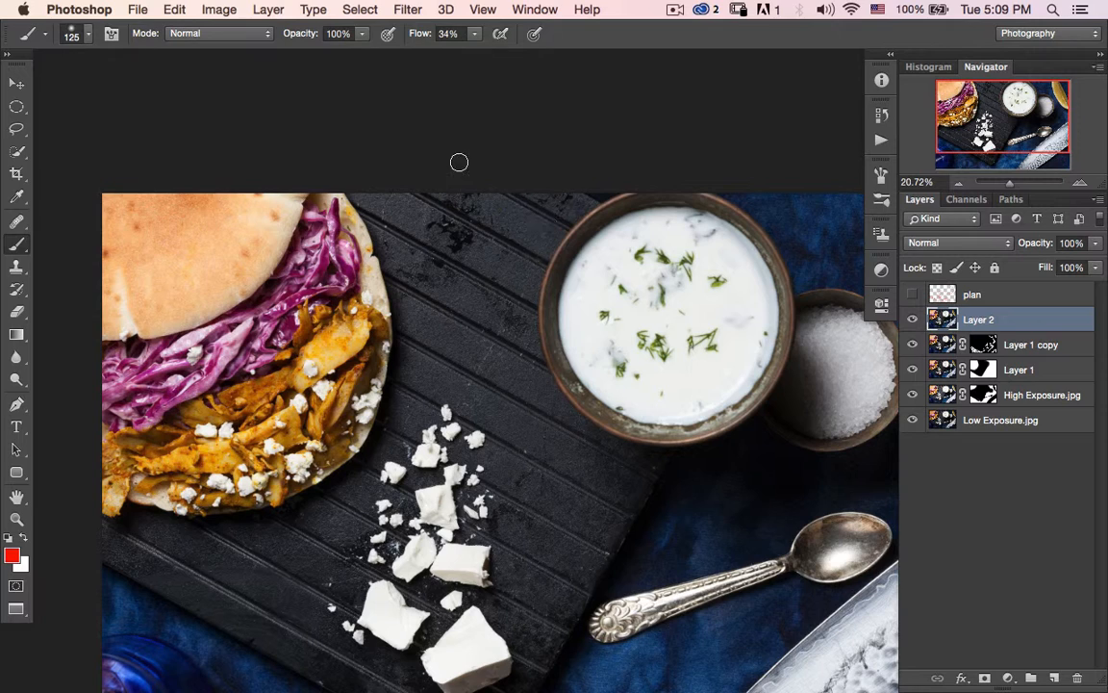
Patch the large dark oil stain between the ridges of the black board with clean board texture, using the Patch tool in Source mode.
left_click_drag(535, 539, 458, 478)
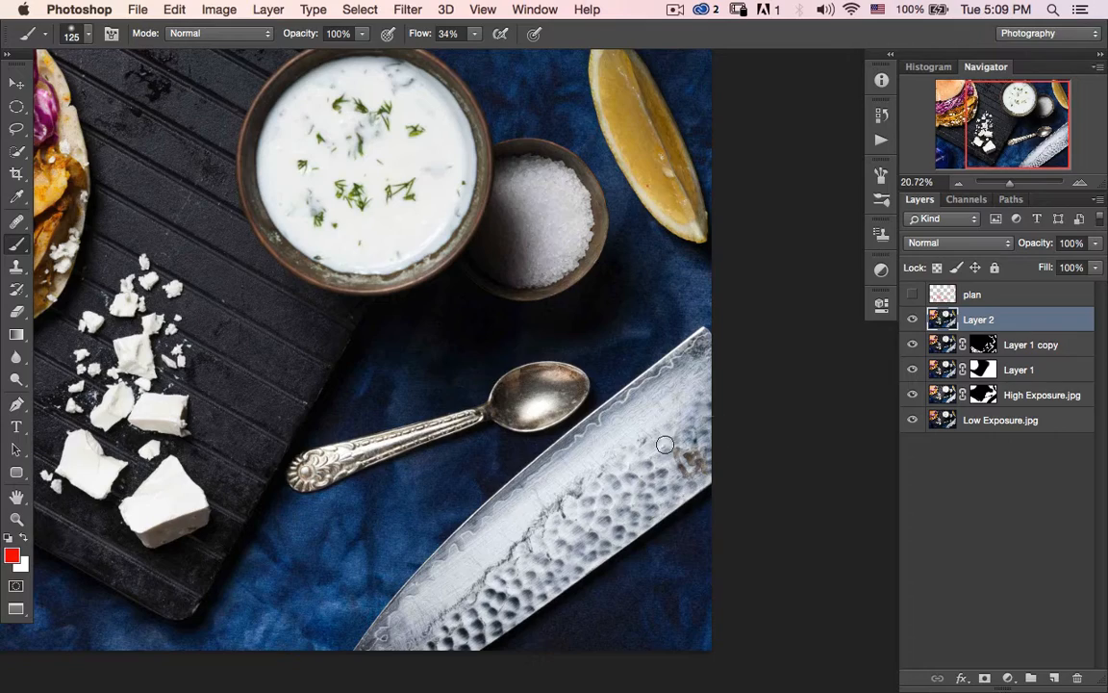
left_click_drag(146, 375, 249, 474)
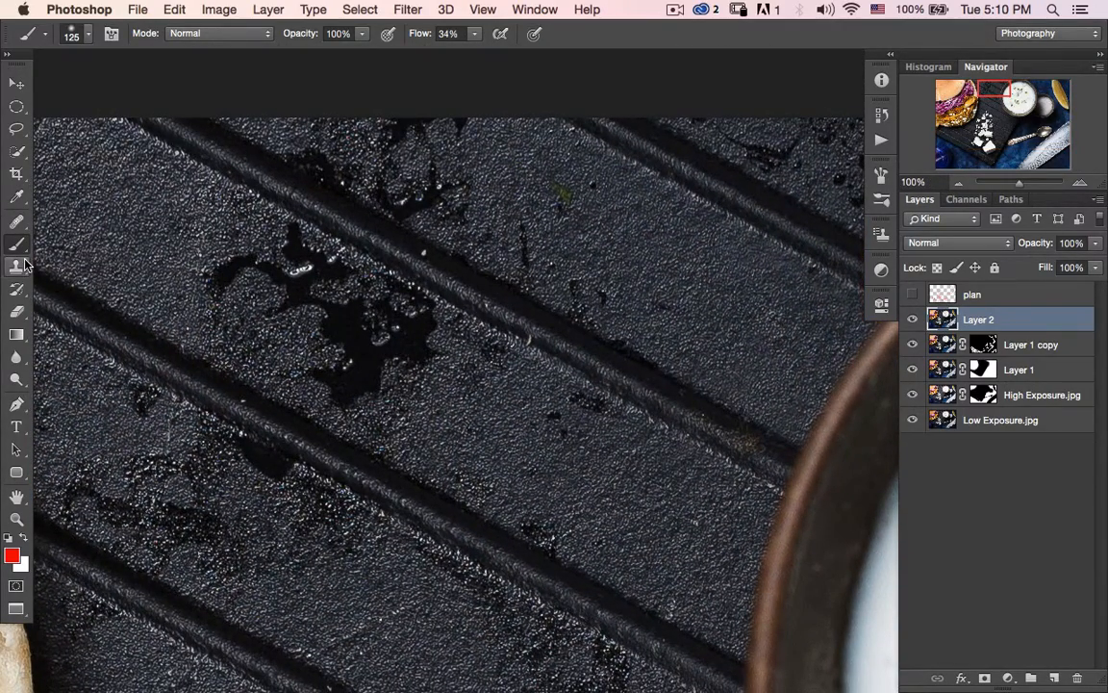
left_click(20, 246)
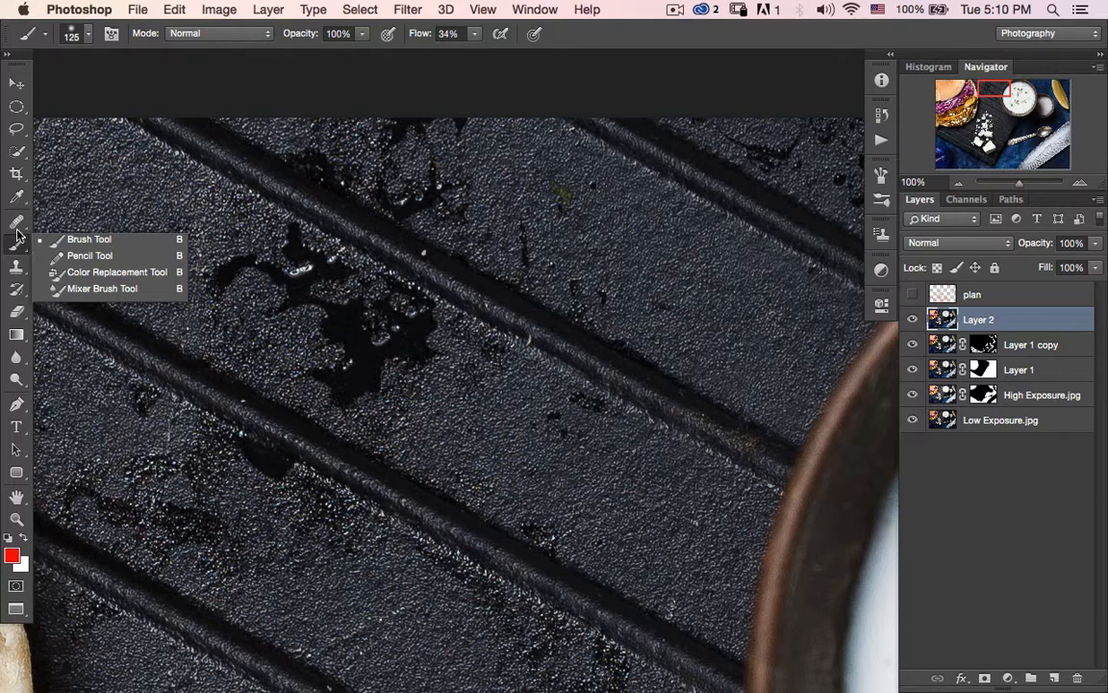
left_click(16, 221)
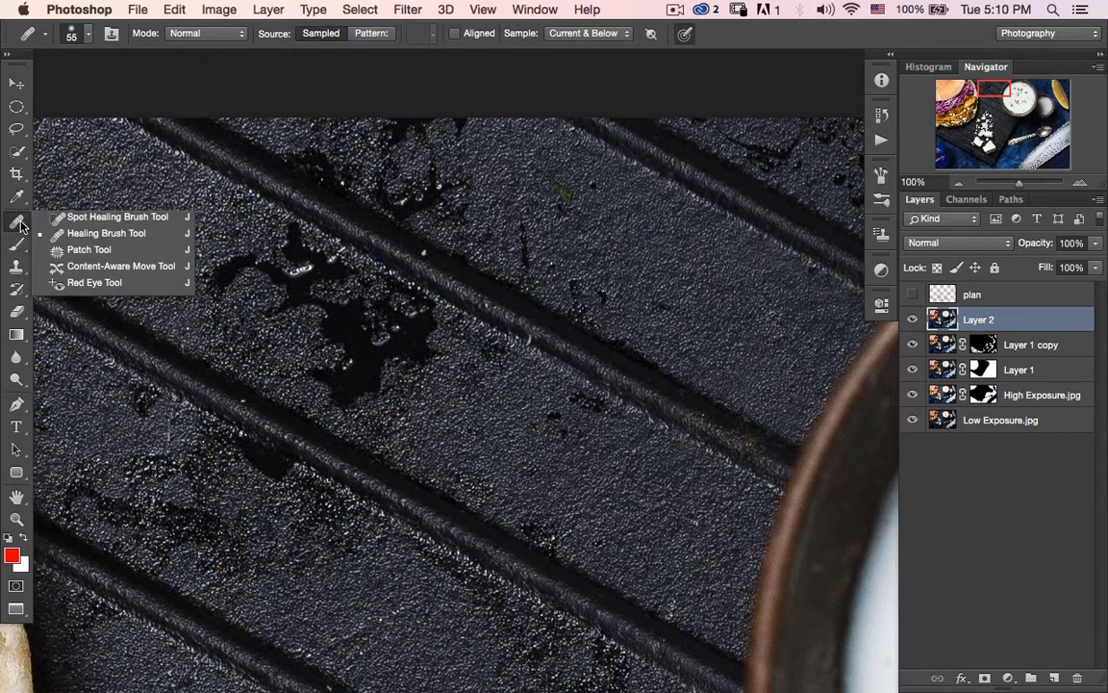
left_click(67, 252)
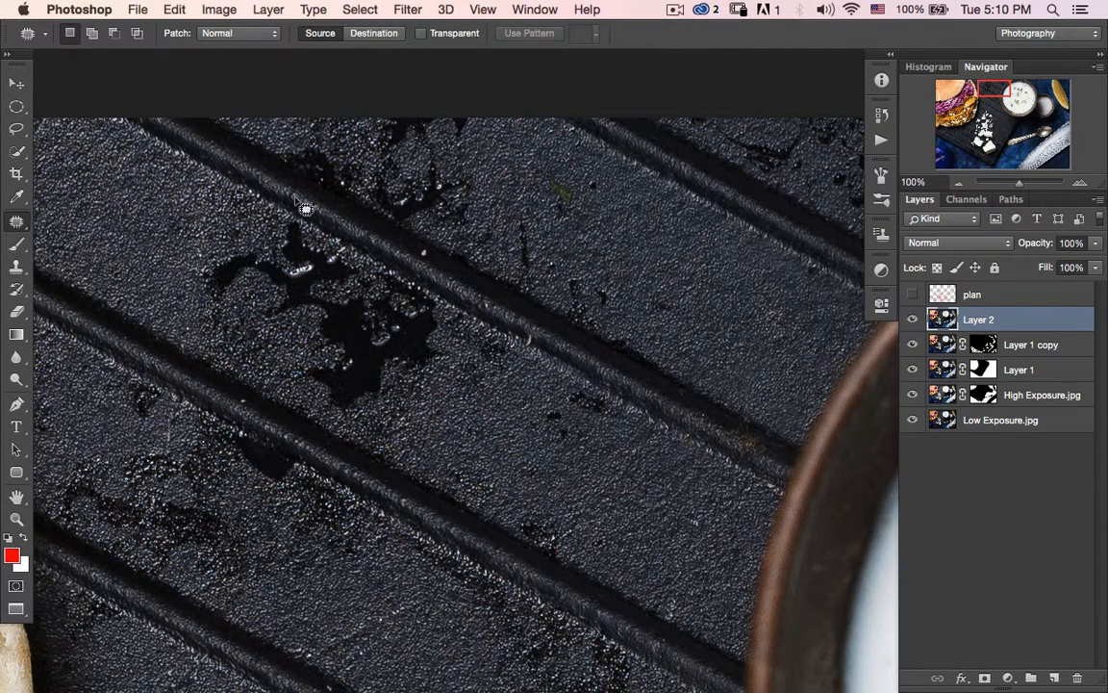
key("super+minus")
left_click(361, 276)
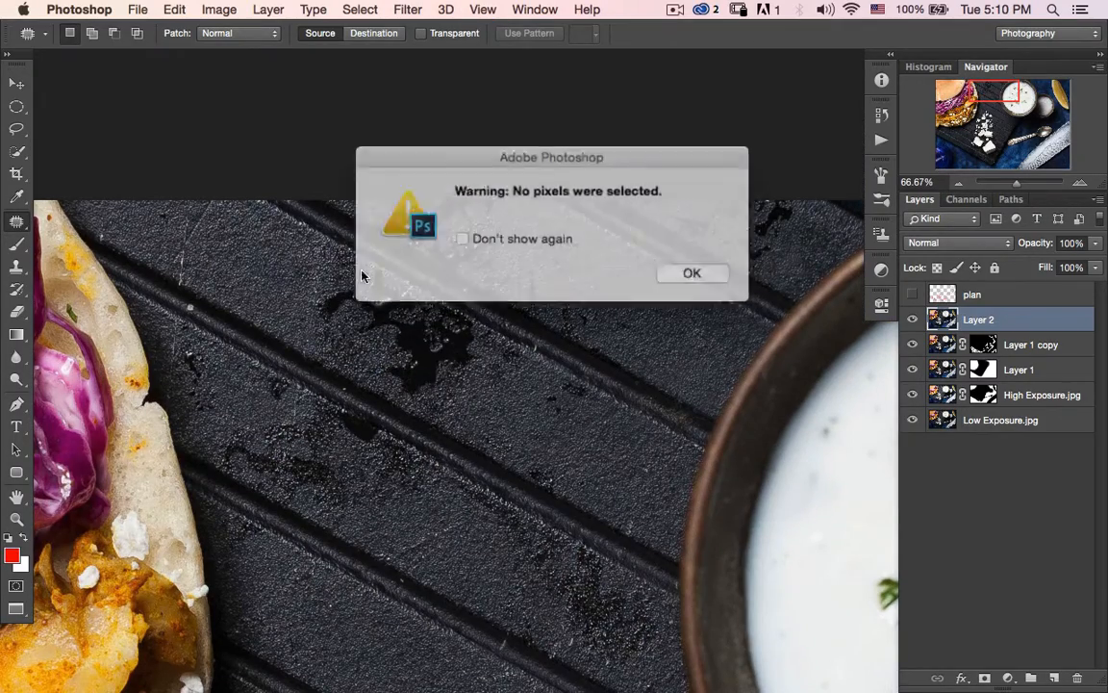
left_click(682, 271)
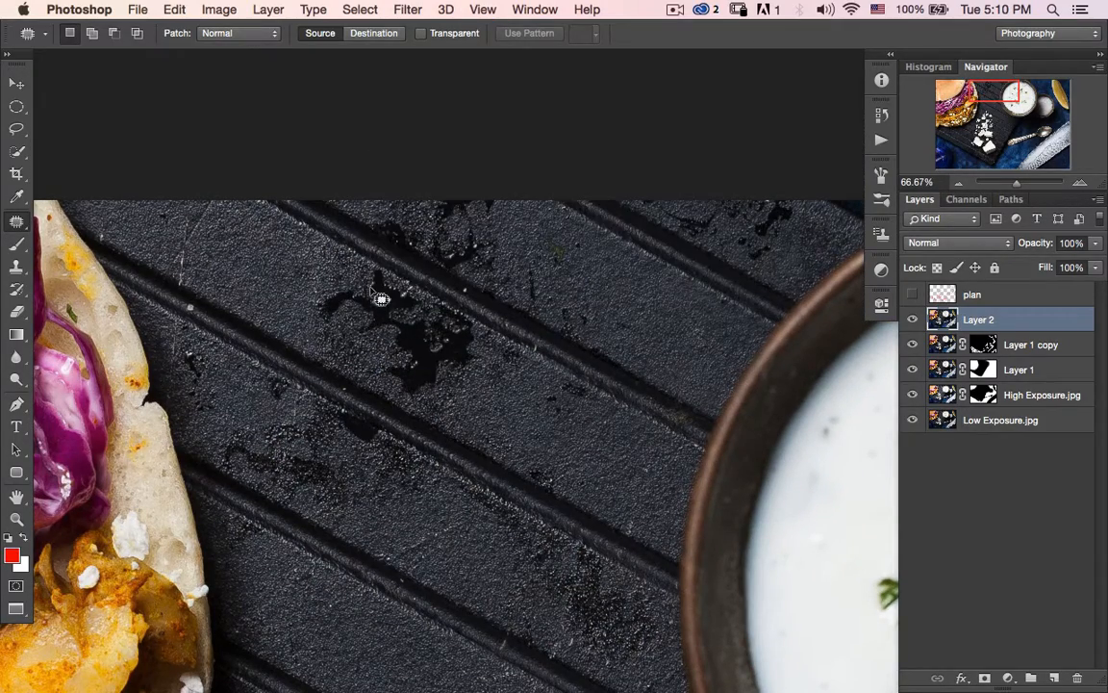
mouse_move(369, 300)
left_mouse_down()
mouse_move(311, 296)
mouse_move(312, 324)
mouse_move(353, 310)
mouse_move(366, 317)
mouse_move(353, 339)
mouse_move(382, 328)
mouse_move(398, 356)
mouse_move(381, 370)
mouse_move(397, 396)
mouse_move(424, 397)
mouse_move(445, 365)
mouse_move(493, 358)
left_mouse_up()
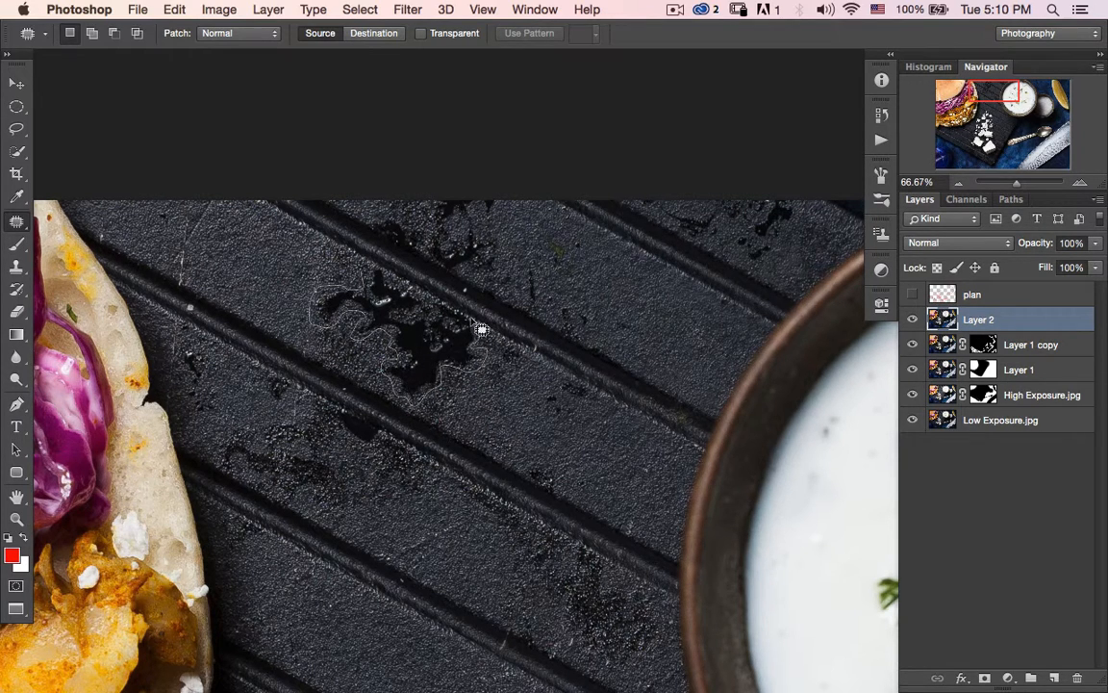
mouse_move(419, 296)
left_mouse_down()
mouse_move(371, 264)
mouse_move(332, 298)
mouse_move(364, 325)
mouse_move(399, 452)
mouse_move(389, 589)
mouse_move(349, 536)
mouse_move(354, 606)
left_mouse_up()
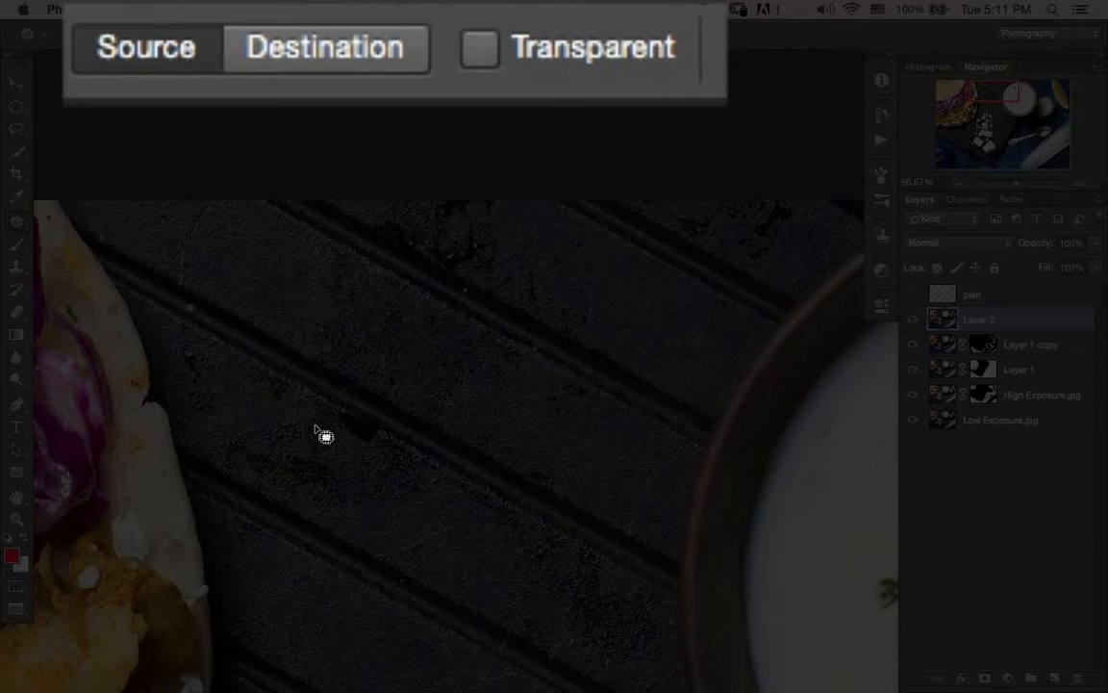
Patch the dark stains on the board strip below, between the sandwich and the bowl, with cleaner texture and deselect.
mouse_move(336, 433)
left_mouse_down()
mouse_move(322, 403)
mouse_move(357, 412)
mouse_move(395, 458)
mouse_move(341, 452)
mouse_move(335, 577)
mouse_move(324, 571)
left_mouse_up()
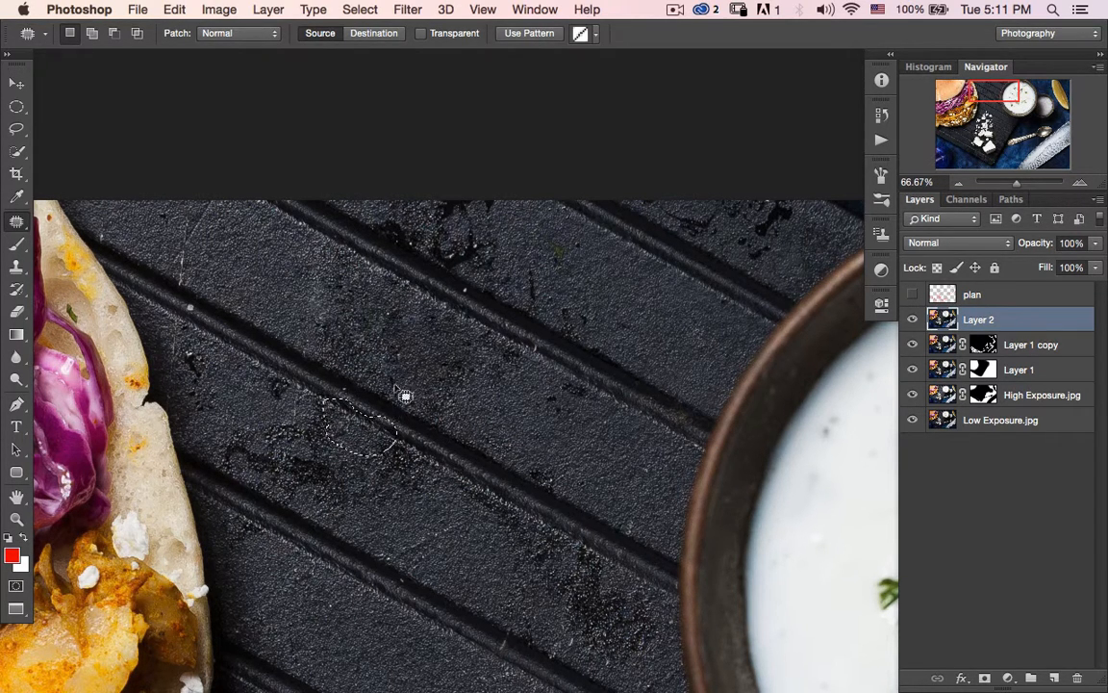
key("super+d")
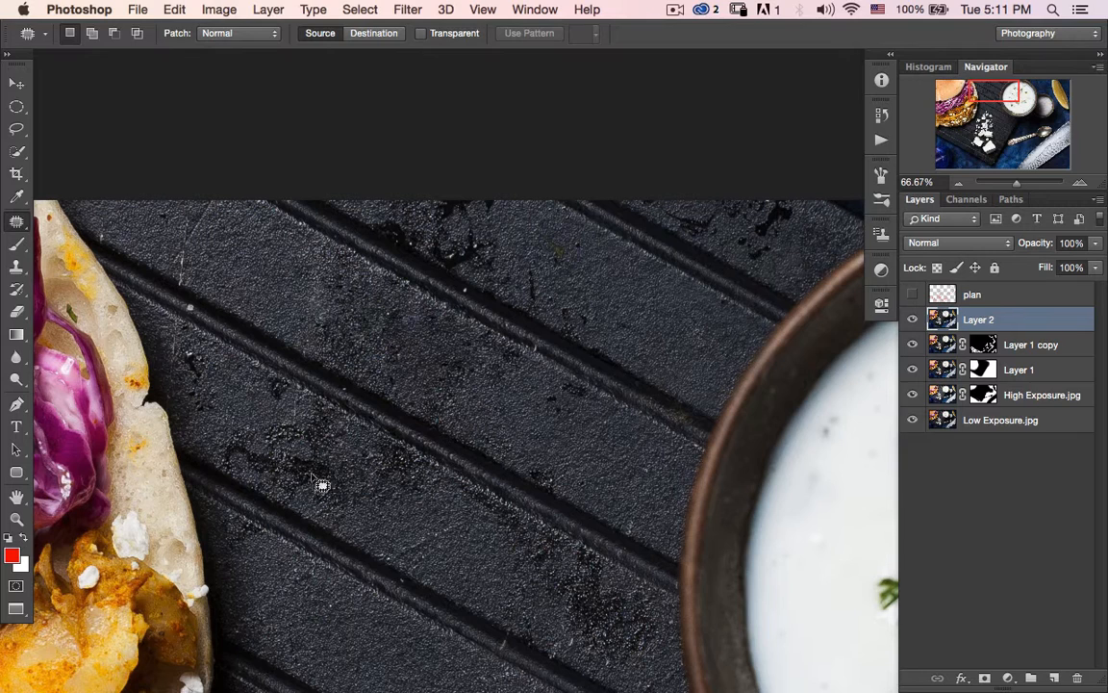
mouse_move(329, 462)
left_mouse_down()
mouse_move(257, 440)
mouse_move(230, 471)
mouse_move(277, 502)
mouse_move(336, 514)
mouse_move(333, 489)
mouse_move(356, 586)
mouse_move(418, 675)
left_mouse_up()
key("super+d")
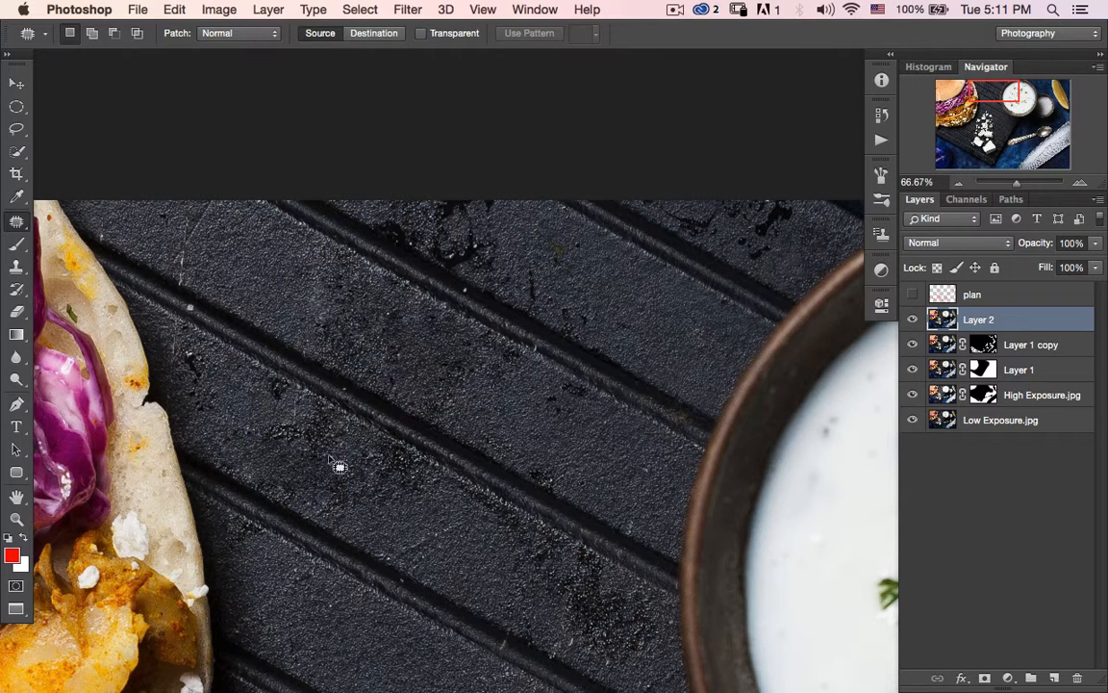
mouse_move(296, 497)
left_mouse_down()
mouse_move(267, 465)
mouse_move(291, 507)
mouse_move(291, 494)
mouse_move(321, 653)
left_mouse_up()
key("super+d")
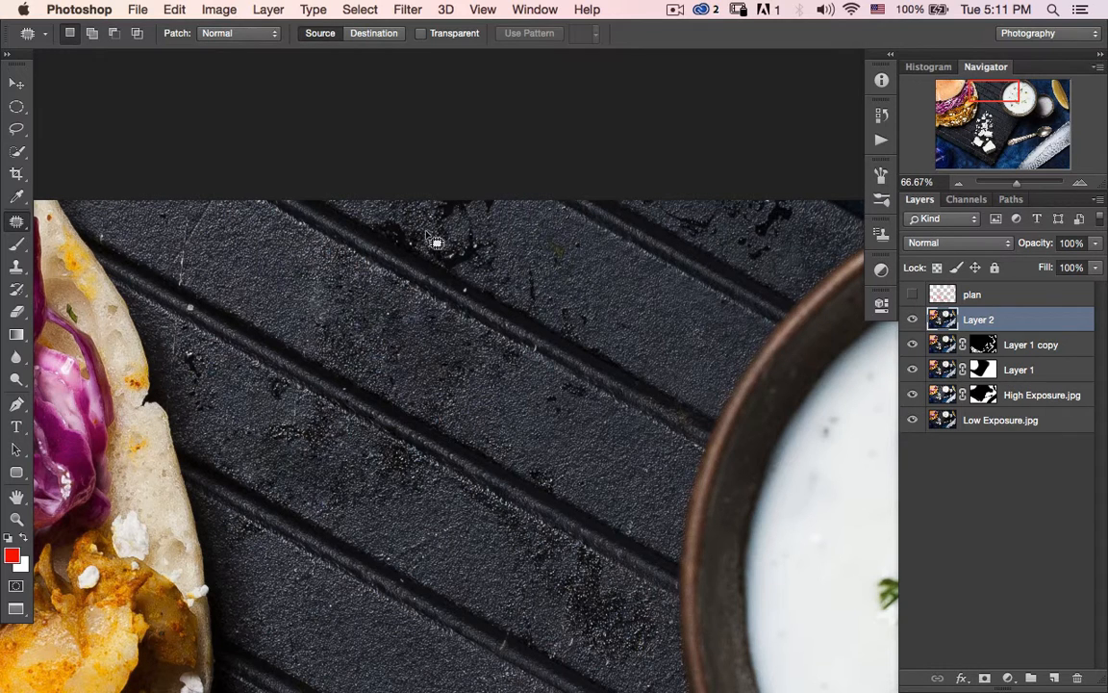
Patch the dark stain near the board's upper edge and the thin vertical mark beside it with clean board texture.
mouse_move(460, 289)
left_mouse_down()
mouse_move(502, 272)
mouse_move(504, 248)
mouse_move(463, 238)
mouse_move(423, 249)
mouse_move(346, 371)
mouse_move(348, 527)
mouse_move(377, 539)
left_mouse_up()
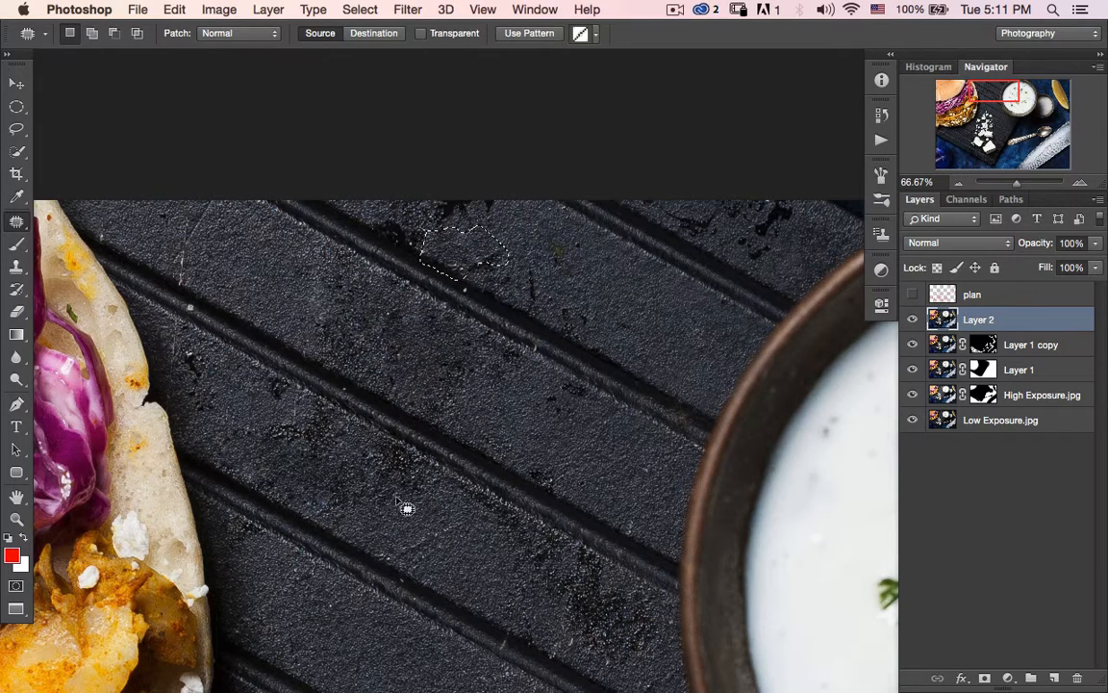
key("ctrl+d")
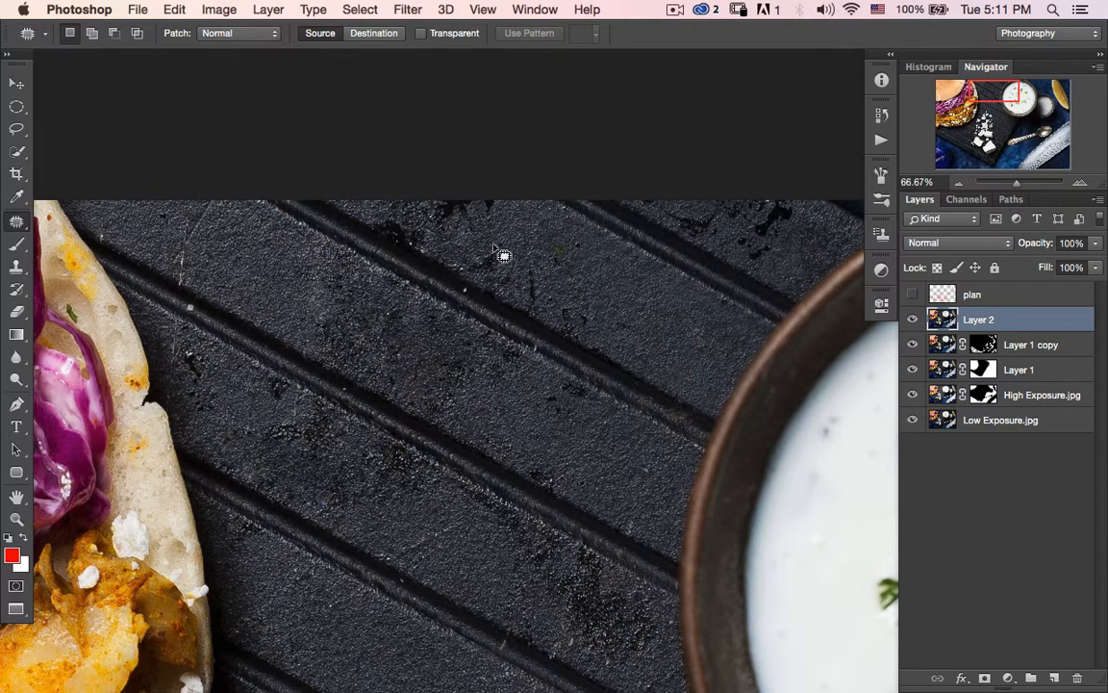
mouse_move(500, 253)
left_mouse_down()
mouse_move(487, 287)
mouse_move(500, 252)
mouse_move(499, 430)
left_mouse_up()
mouse_move(529, 252)
left_mouse_down()
mouse_move(525, 305)
mouse_move(540, 296)
mouse_move(528, 252)
left_mouse_up()
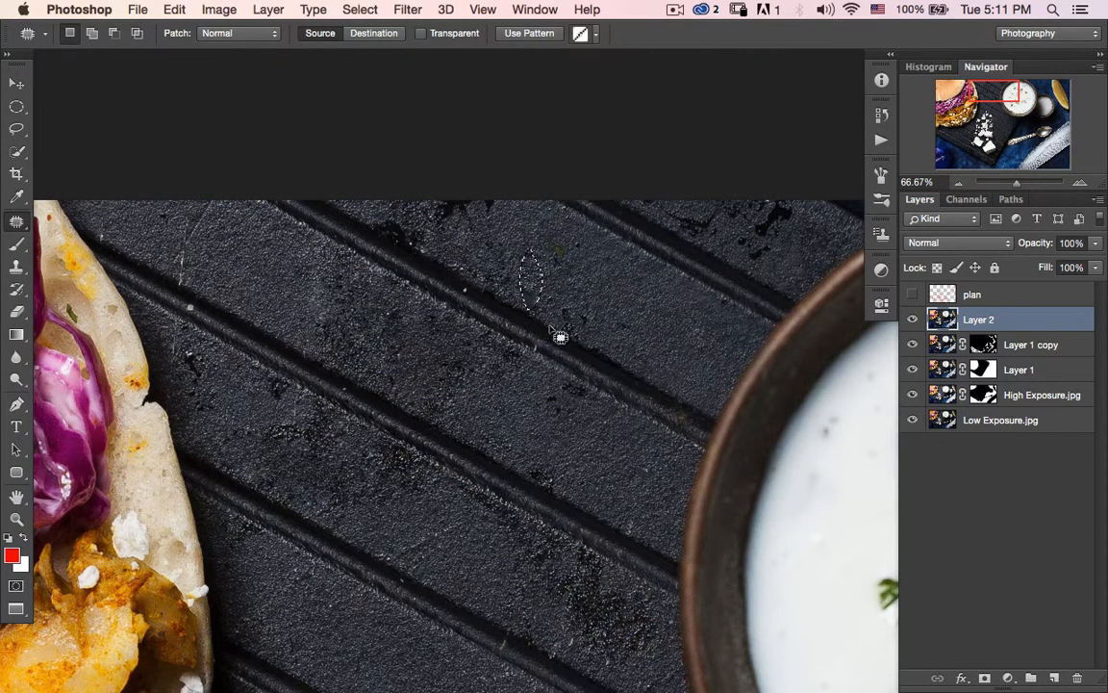
key("alt+super+z")
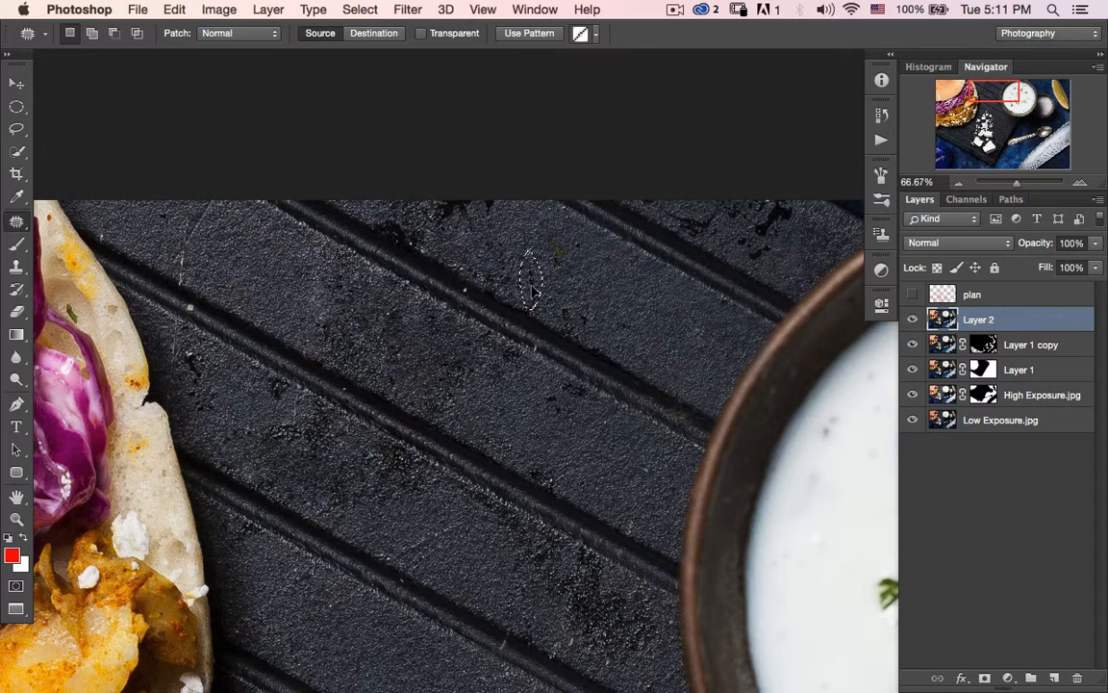
left_click_drag(534, 292, 512, 362)
key("super+d")
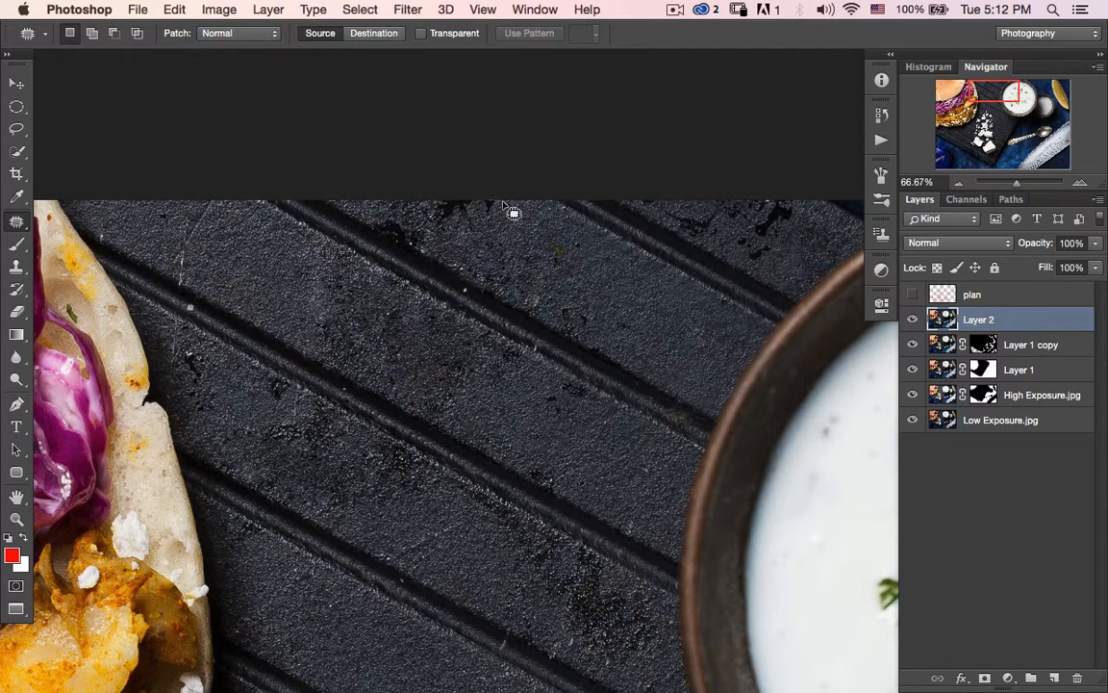
Patch the remaining stains along the board's upper edge, including the one beside the ridge and the one above the yogurt bowl.
mouse_move(503, 203)
left_mouse_down()
mouse_move(455, 230)
mouse_move(431, 218)
mouse_move(427, 173)
mouse_move(517, 253)
mouse_move(618, 291)
mouse_move(628, 280)
left_mouse_up()
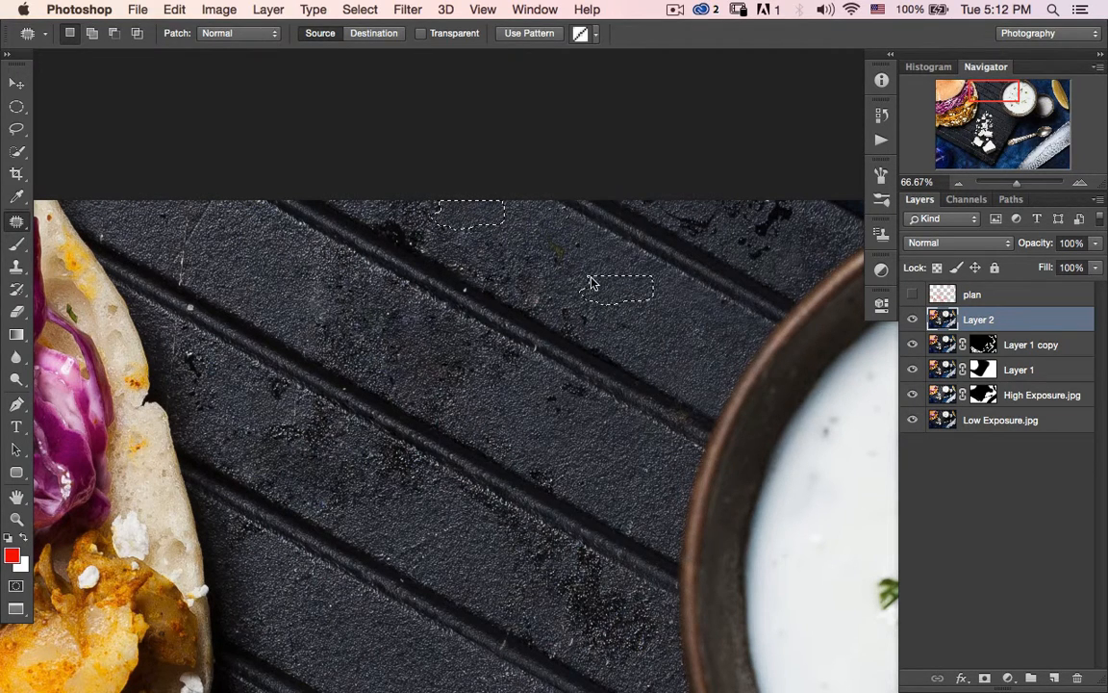
left_click(467, 381)
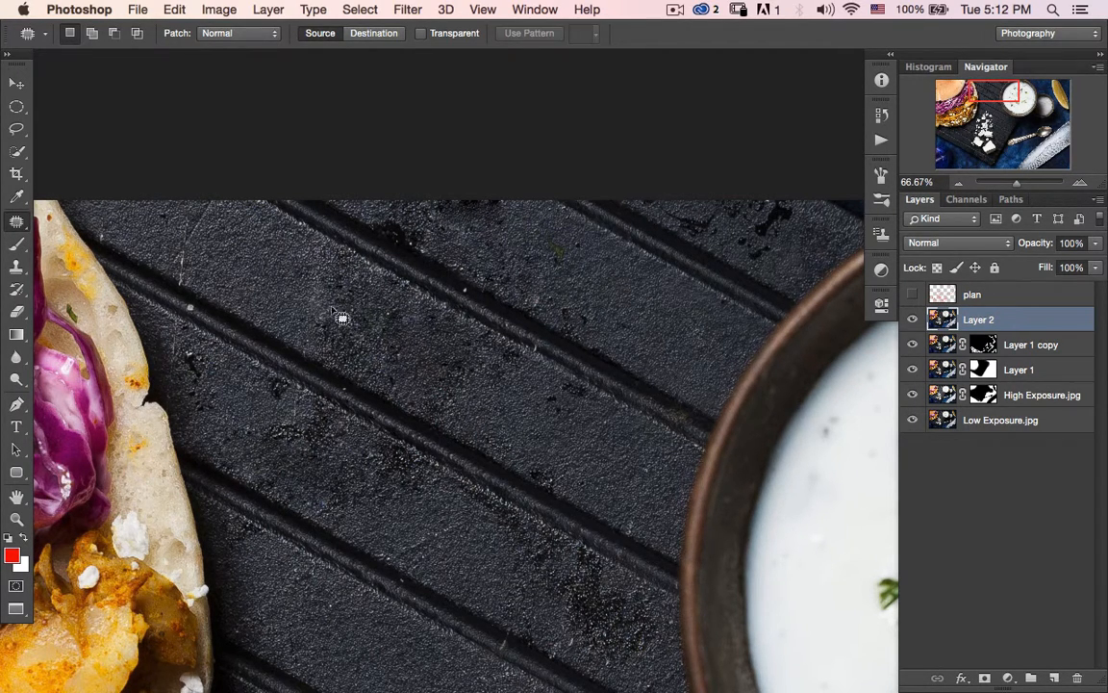
mouse_move(389, 219)
left_mouse_down()
mouse_move(364, 229)
mouse_move(403, 255)
mouse_move(426, 232)
mouse_move(250, 321)
left_mouse_up()
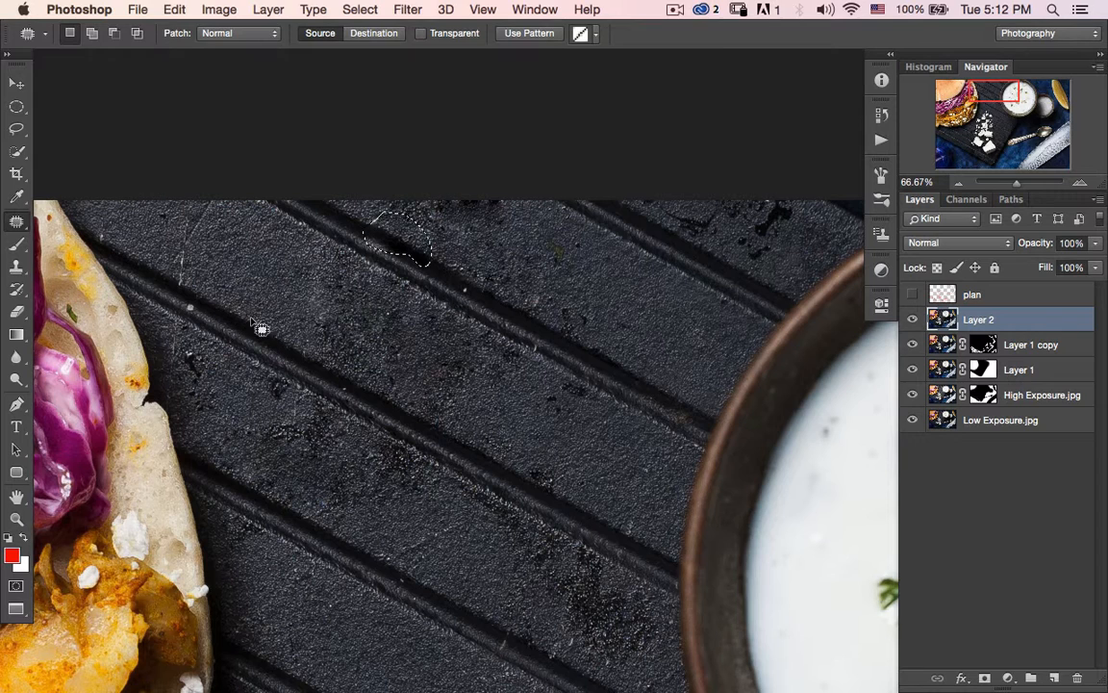
key("super+d")
mouse_move(781, 199)
left_mouse_down()
mouse_move(753, 262)
mouse_move(794, 210)
mouse_move(784, 200)
left_mouse_up()
left_click_drag(775, 237, 672, 327)
key("super+d")
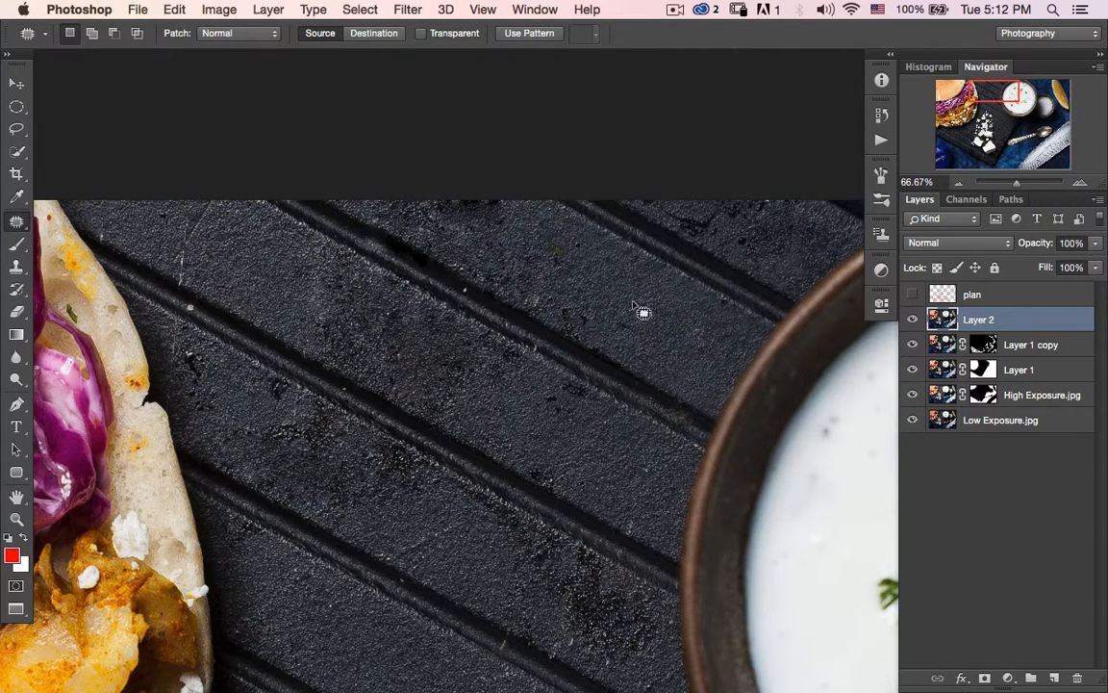
Heal the green speck and leftover dark marks on the upper board strips using the Healing Brush at size 45.
left_click(25, 229)
left_click(87, 235)
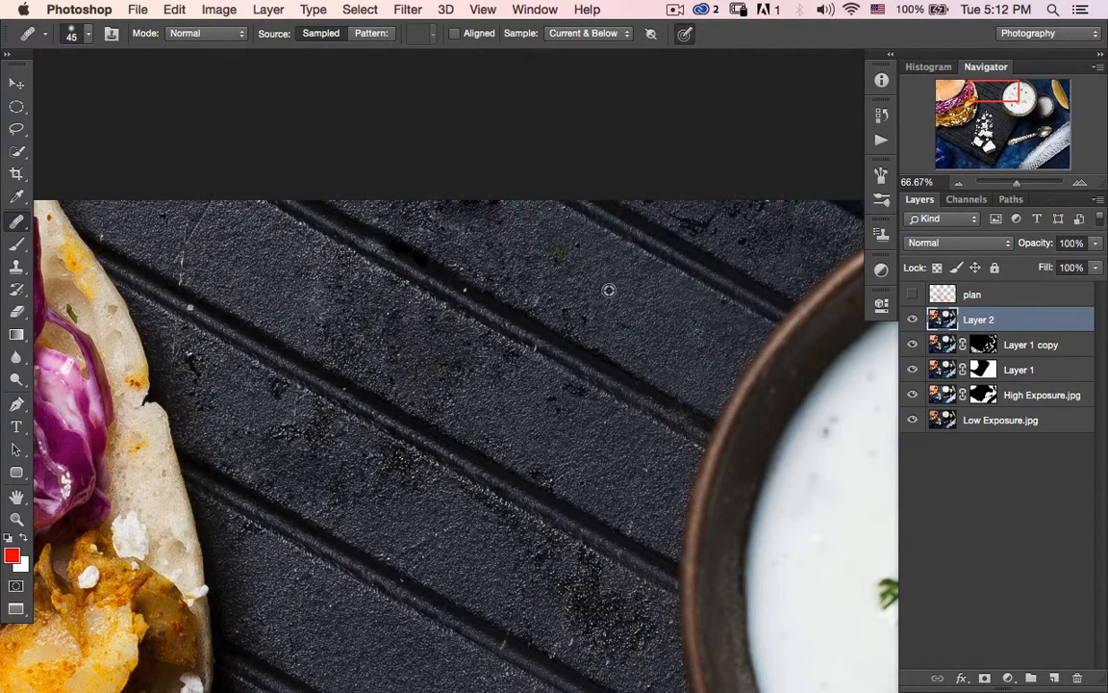
left_click_drag(564, 254, 557, 257)
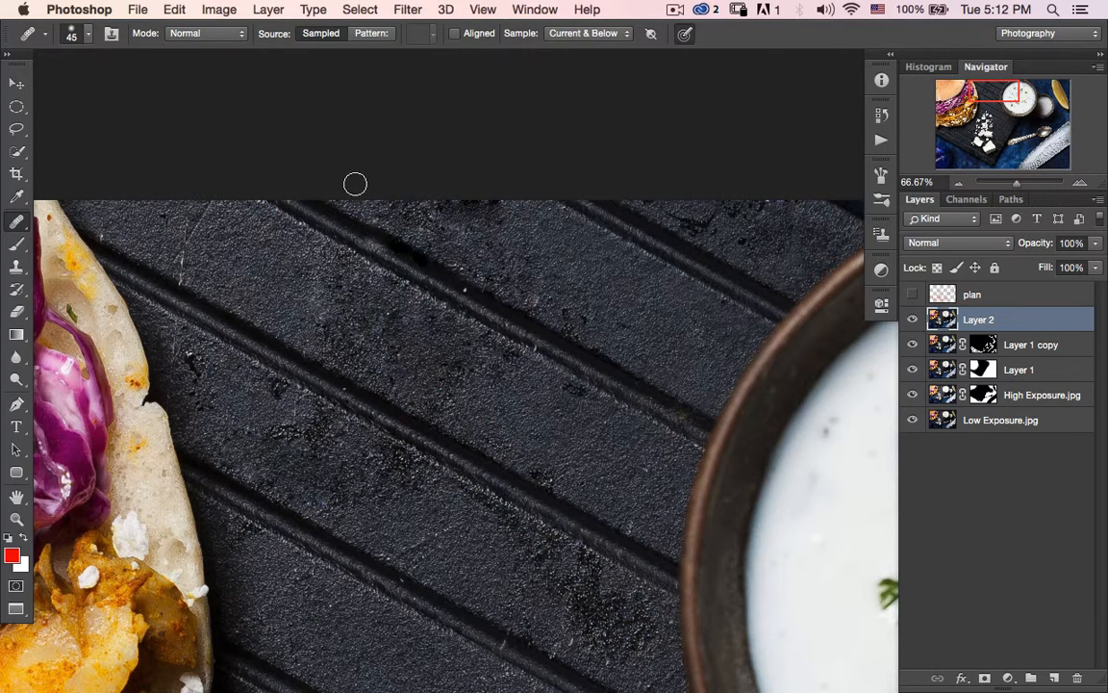
mouse_move(468, 209)
left_mouse_down()
mouse_move(482, 200)
mouse_move(474, 221)
left_mouse_up()
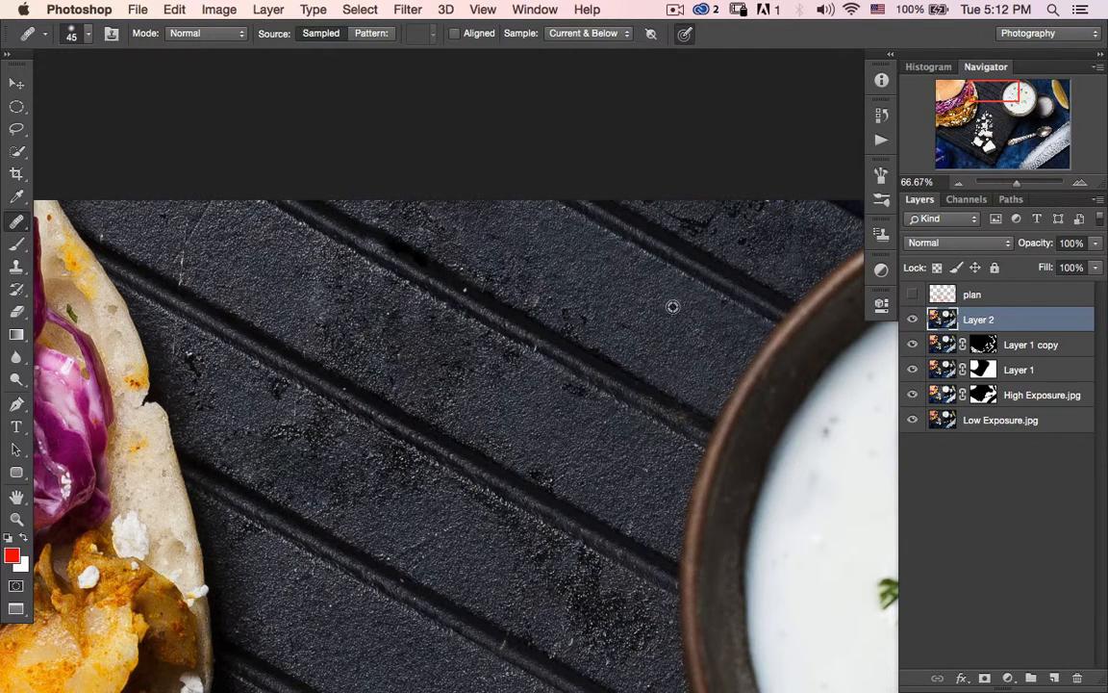
left_click_drag(672, 215, 738, 245)
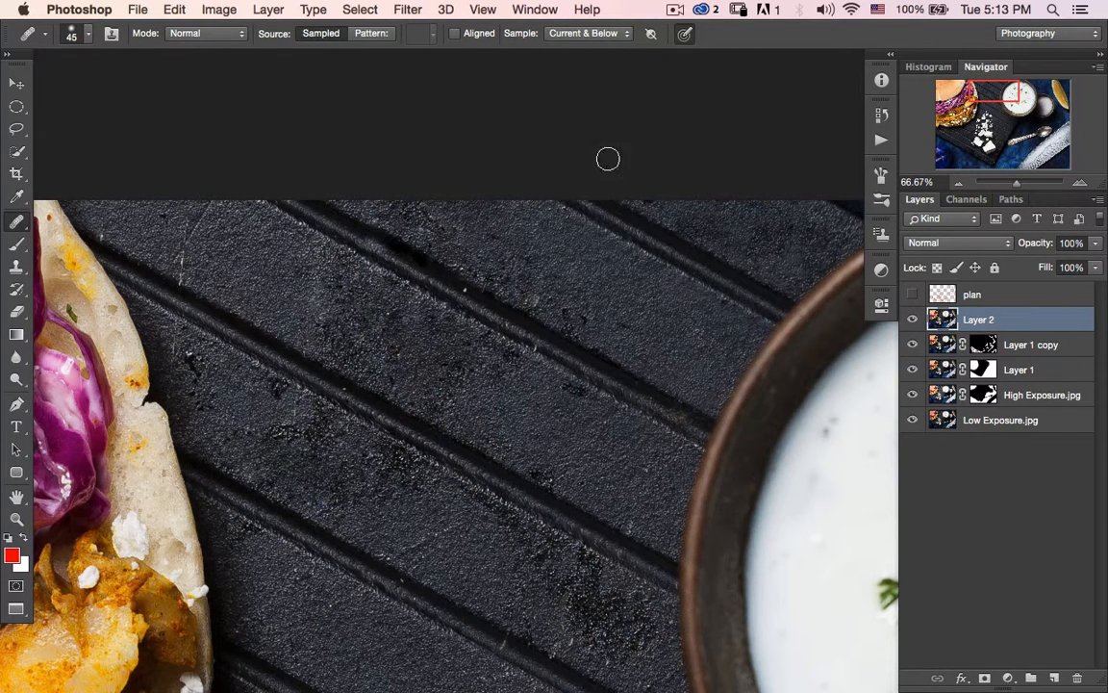
mouse_move(577, 317)
left_mouse_down()
mouse_move(625, 327)
mouse_move(656, 357)
left_mouse_up()
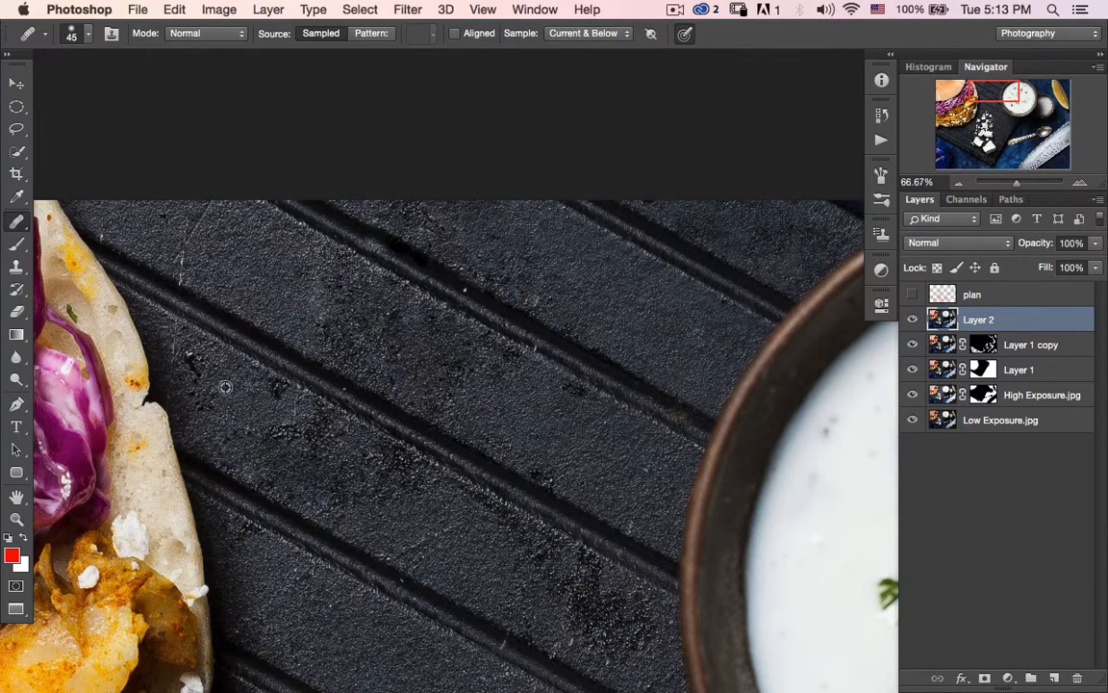
Heal the long pale scratch on the board strip beside the lower part of the yogurt bowl, redoing the first attempt.
left_click_drag(338, 571, 313, 470)
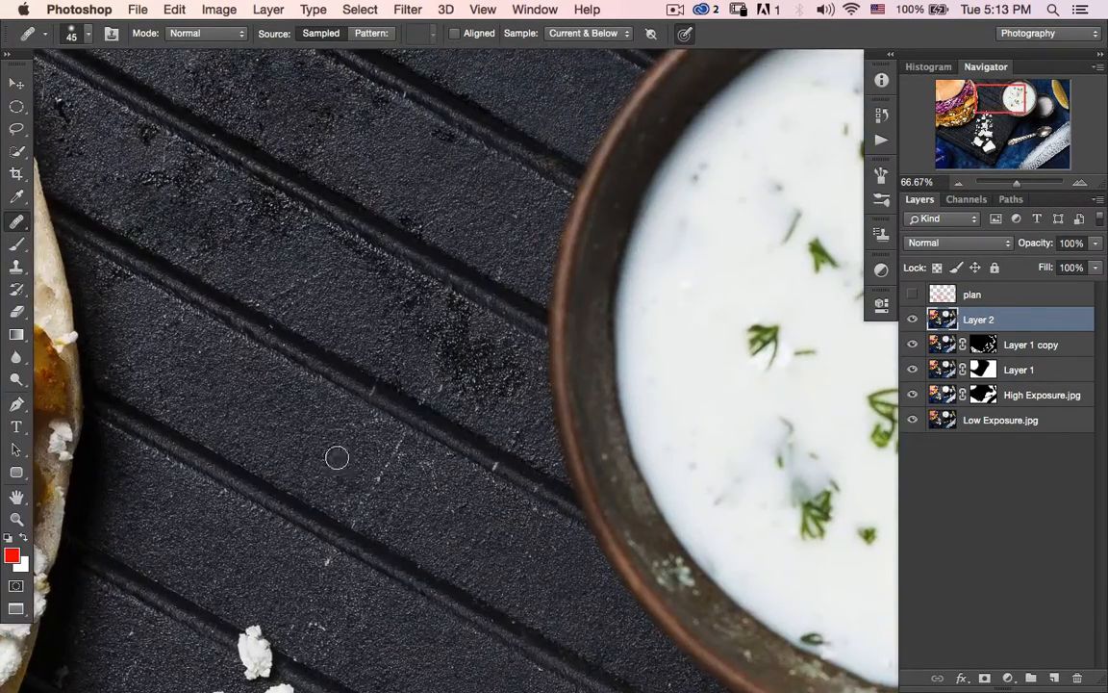
mouse_move(405, 443)
left_mouse_down()
mouse_move(378, 490)
mouse_move(403, 441)
mouse_move(359, 507)
mouse_move(342, 509)
left_mouse_up()
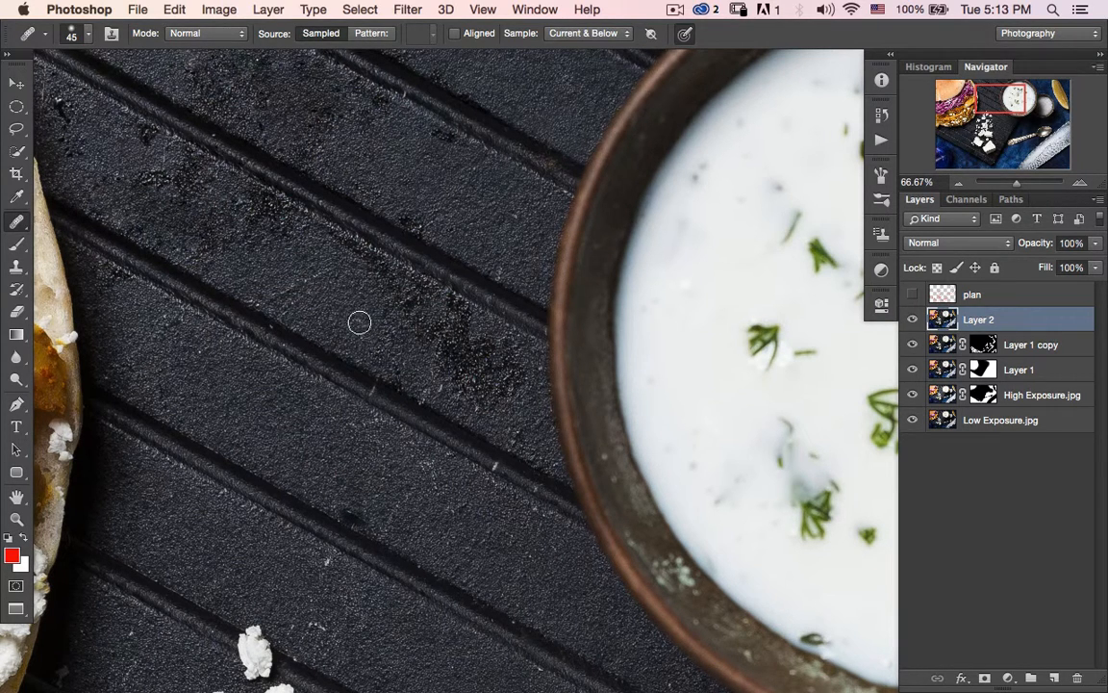
key("super+z")
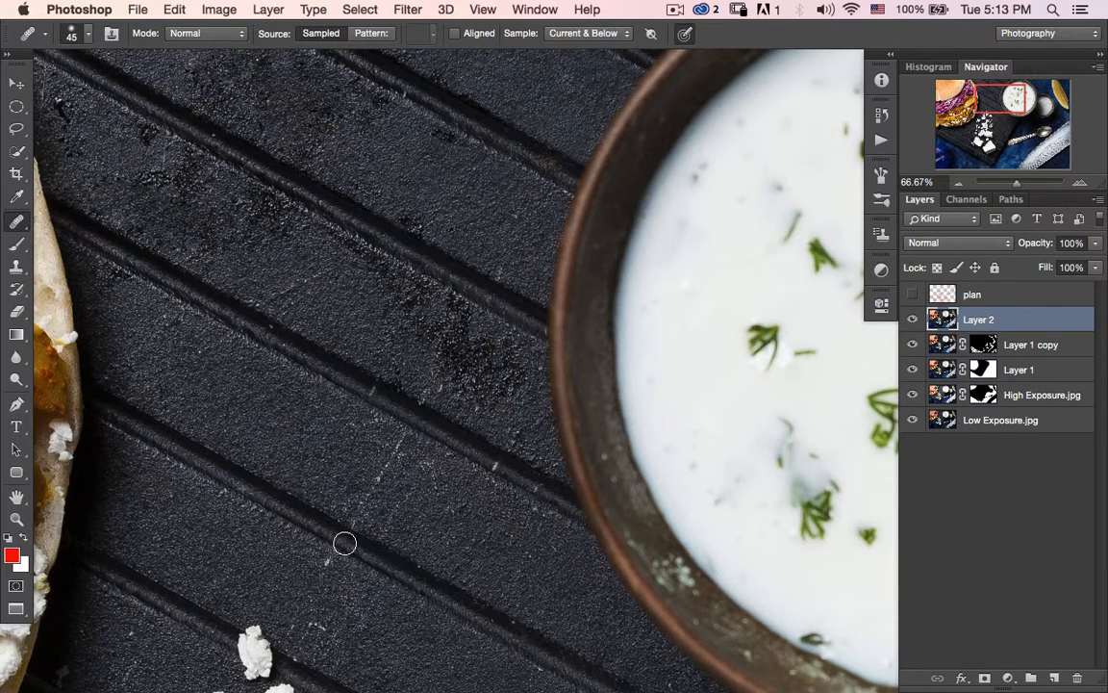
mouse_move(344, 543)
left_mouse_down()
mouse_move(329, 556)
mouse_move(395, 446)
left_mouse_up()
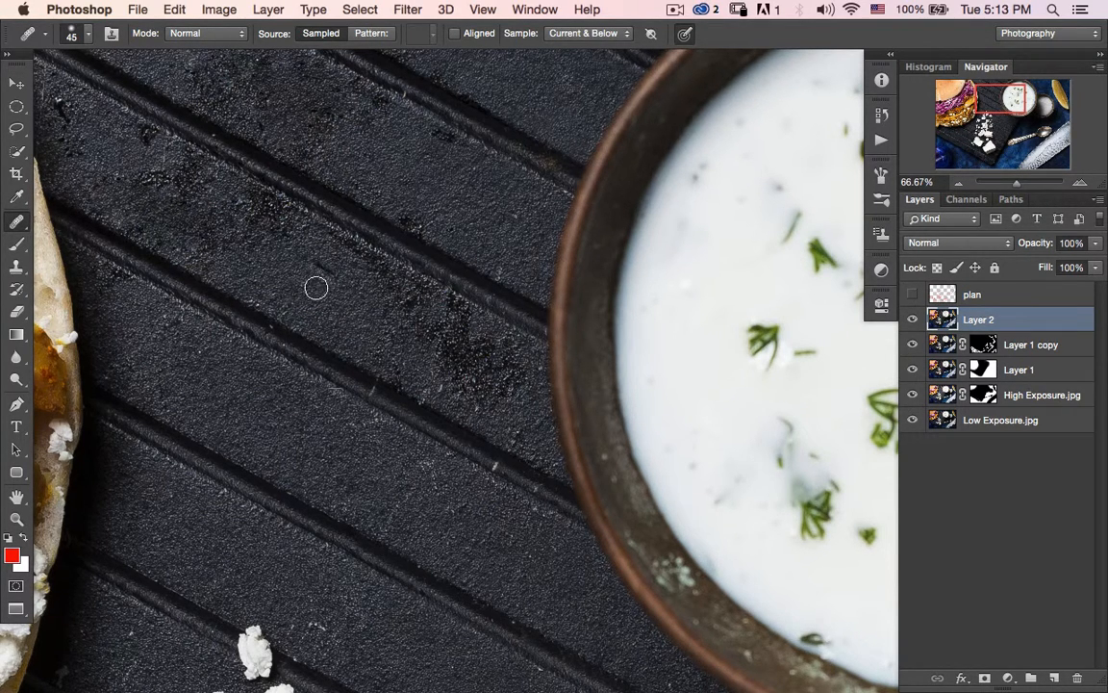
Redo the healing of faint marks on the strip above the scratch, resampling clean texture and undoing the last stroke over the stained area.
key("super+z")
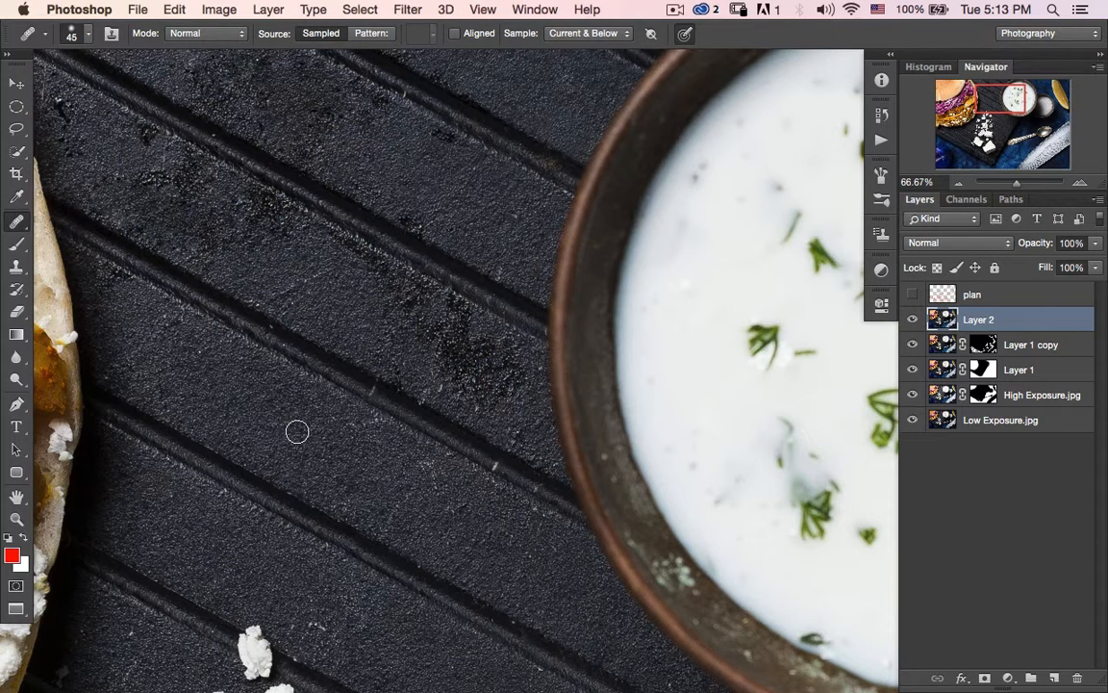
left_click_drag(298, 290, 274, 301)
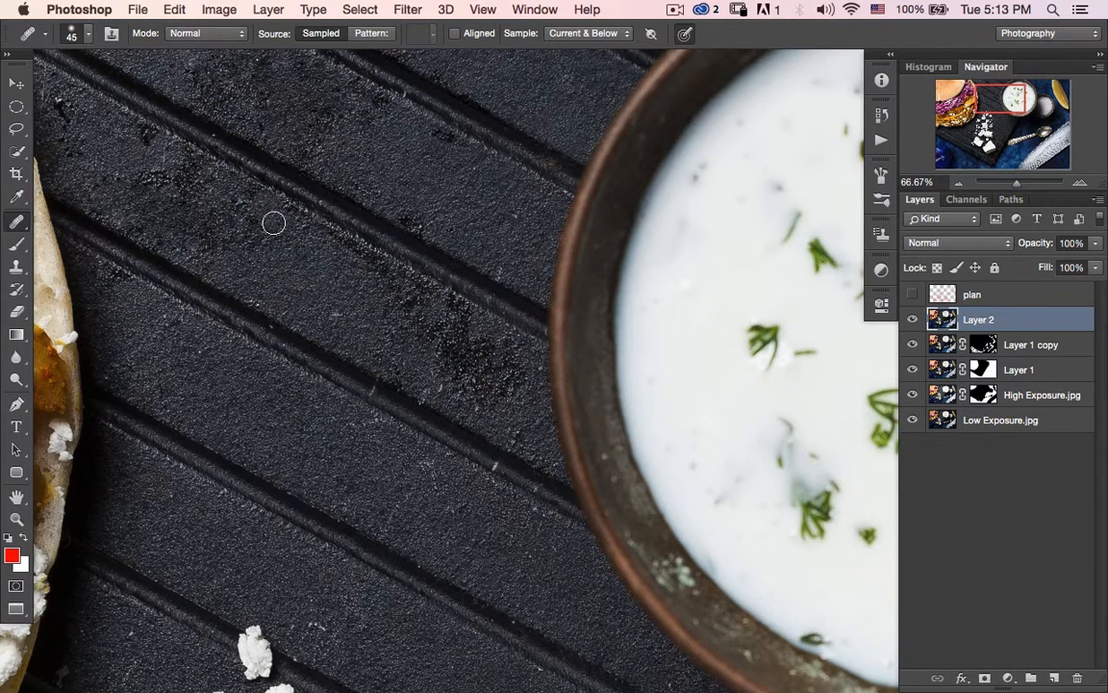
left_click(243, 254, "alt")
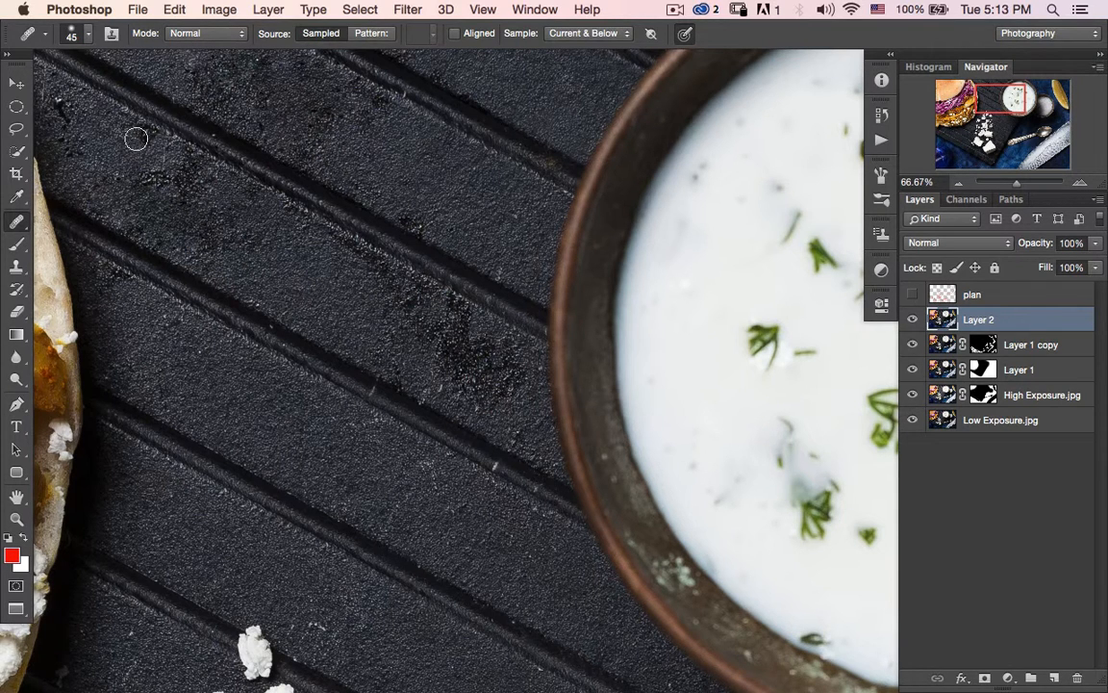
mouse_move(136, 142)
left_mouse_down()
mouse_move(192, 172)
mouse_move(169, 178)
mouse_move(216, 233)
left_mouse_up()
key("super+z")
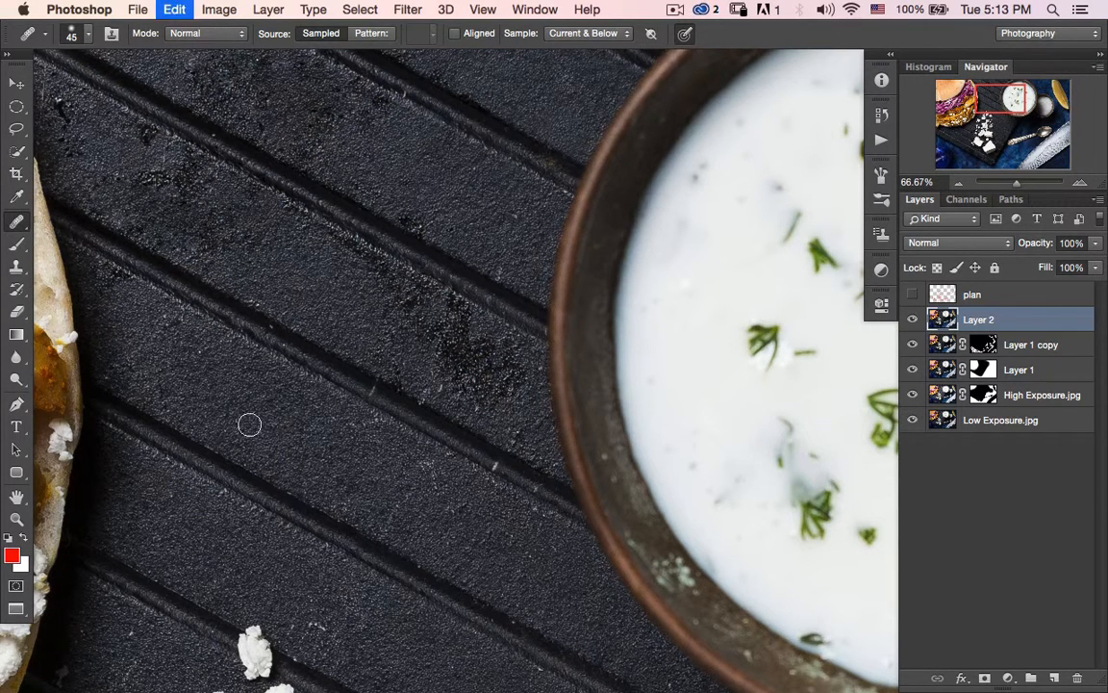
Heal the dark oil stain on the board strip beside the yogurt bowl, resampling clean board texture between strokes.
mouse_move(140, 128)
left_mouse_down()
mouse_move(164, 198)
mouse_move(225, 225)
mouse_move(185, 243)
mouse_move(223, 243)
left_mouse_up()
scroll(260, 276, "up", 5)
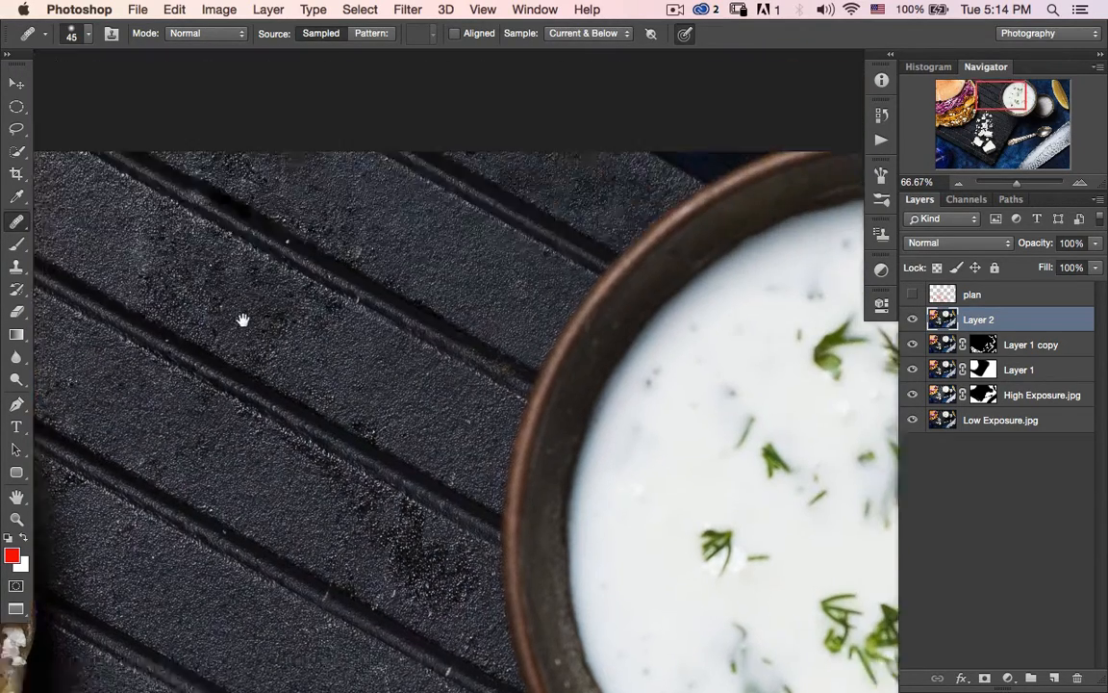
left_click(266, 532, "alt")
mouse_move(377, 567)
left_mouse_down()
mouse_move(408, 610)
mouse_move(341, 574)
left_mouse_up()
left_click_drag(217, 608, 175, 508)
left_click(240, 378, "alt")
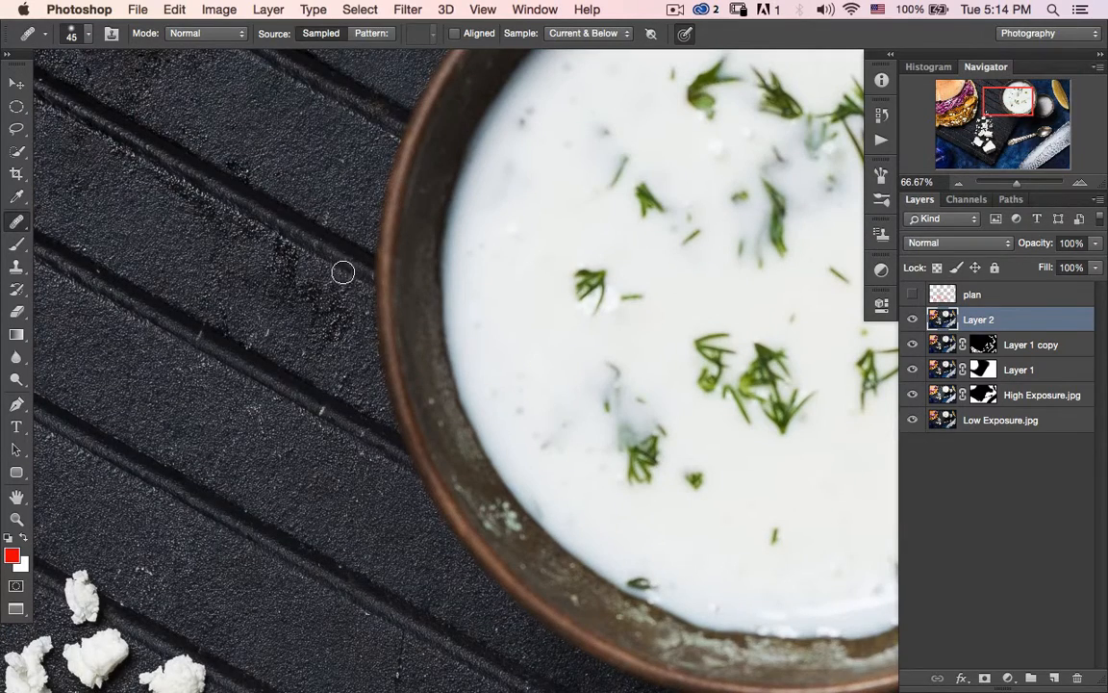
mouse_move(342, 273)
left_mouse_down()
mouse_move(299, 267)
mouse_move(304, 312)
mouse_move(250, 381)
left_mouse_up()
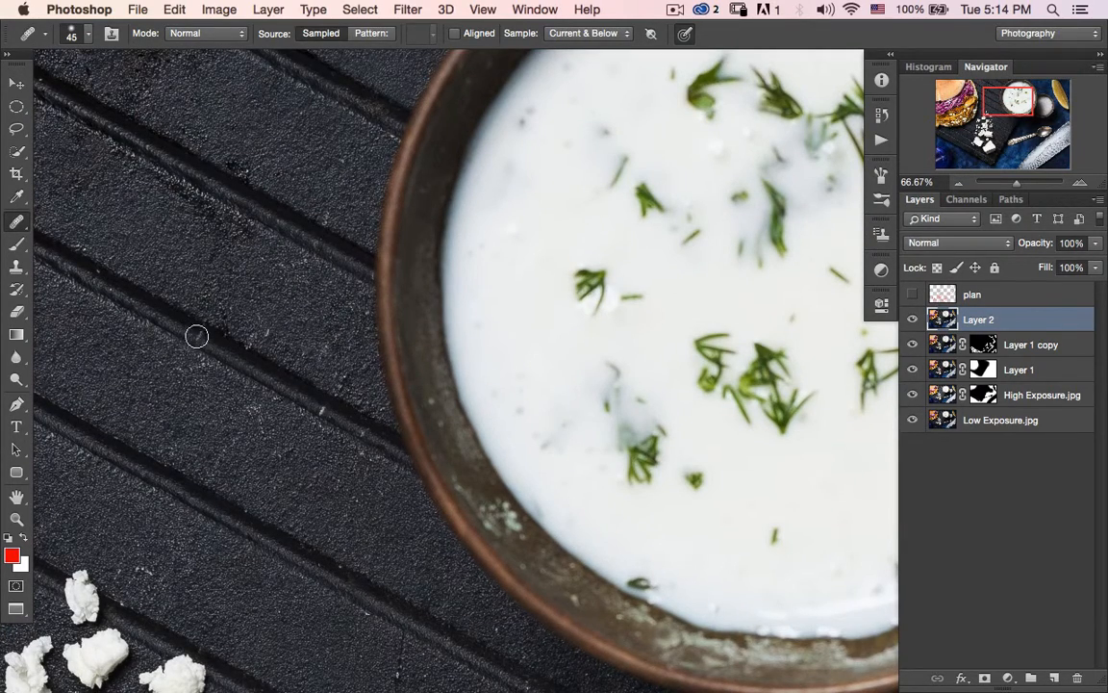
Heal the pale speck on the ridge beside the bowl and the marks on the strips above it.
left_click(286, 381, "alt")
left_click_drag(368, 433, 324, 409)
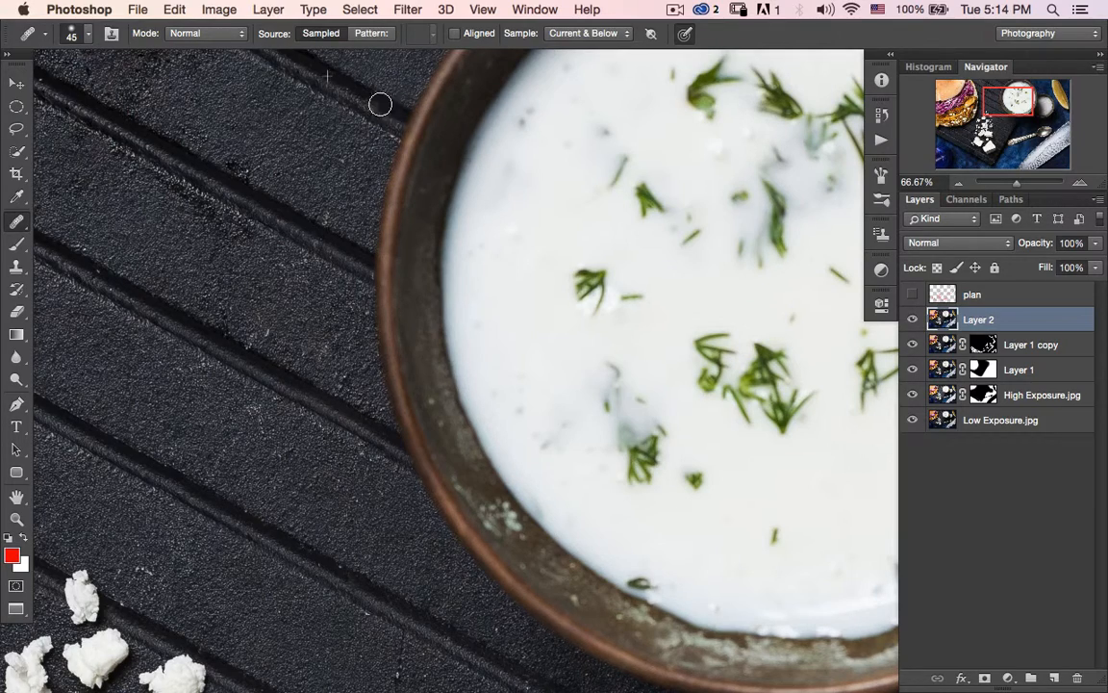
mouse_move(242, 193)
left_mouse_down()
mouse_move(238, 271)
mouse_move(358, 297)
left_mouse_up()
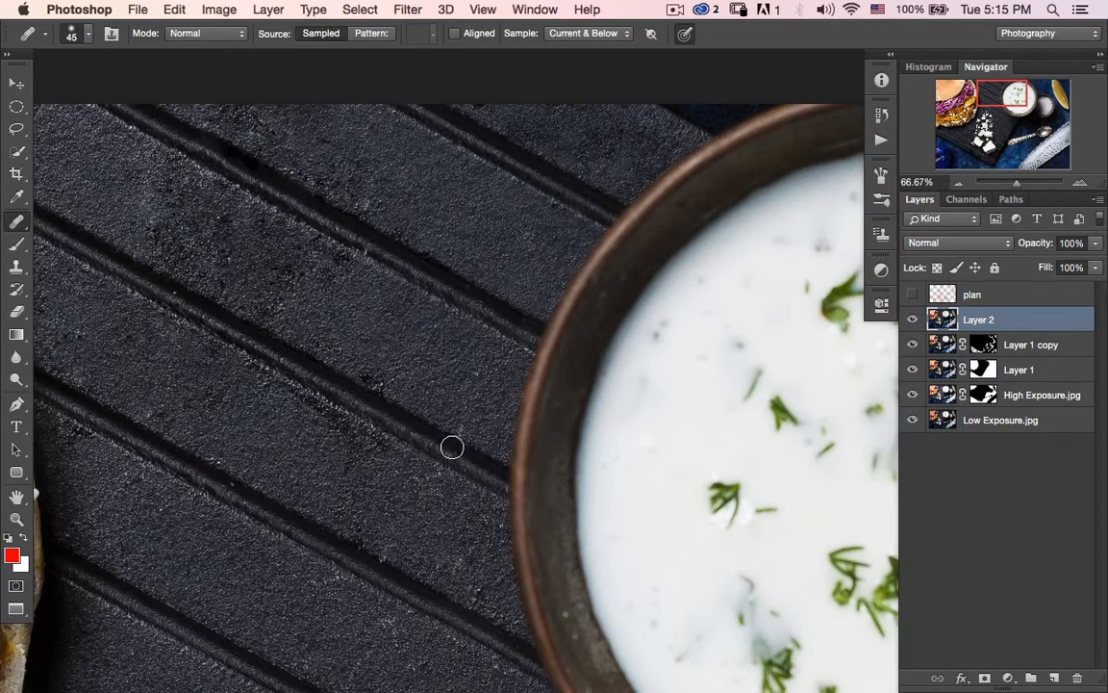
Heal the long thin scratch crossing the board strips below the yogurt bowl and the pale fleck on the nearby ridge.
scroll(450, 445, "down", 10)
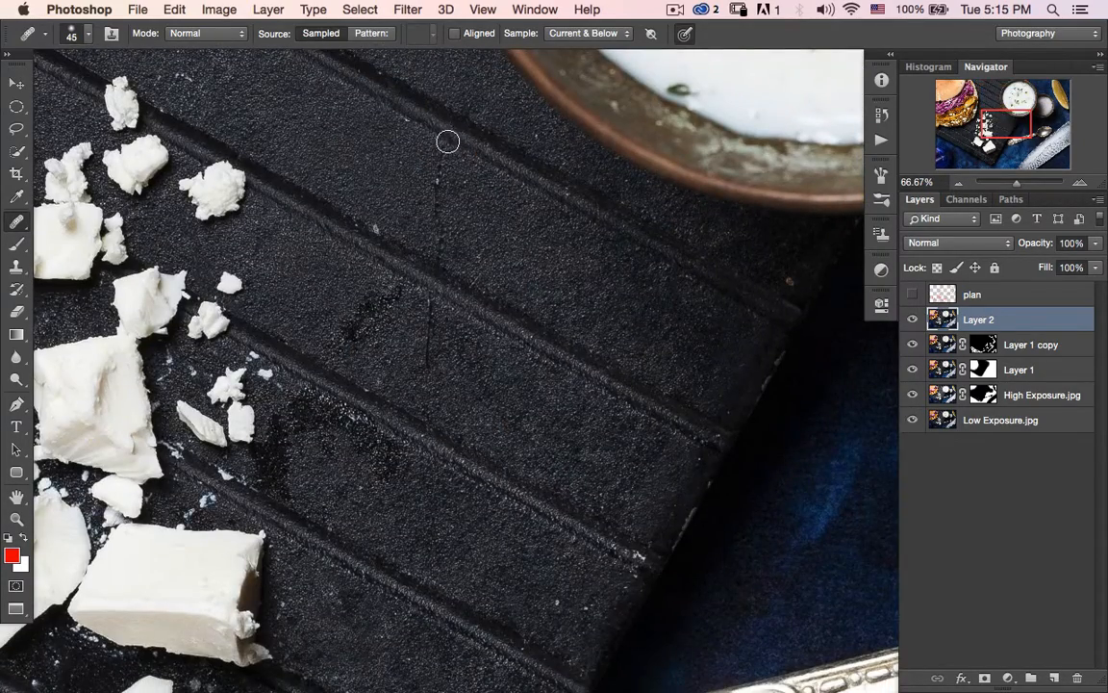
left_click_drag(447, 141, 429, 372)
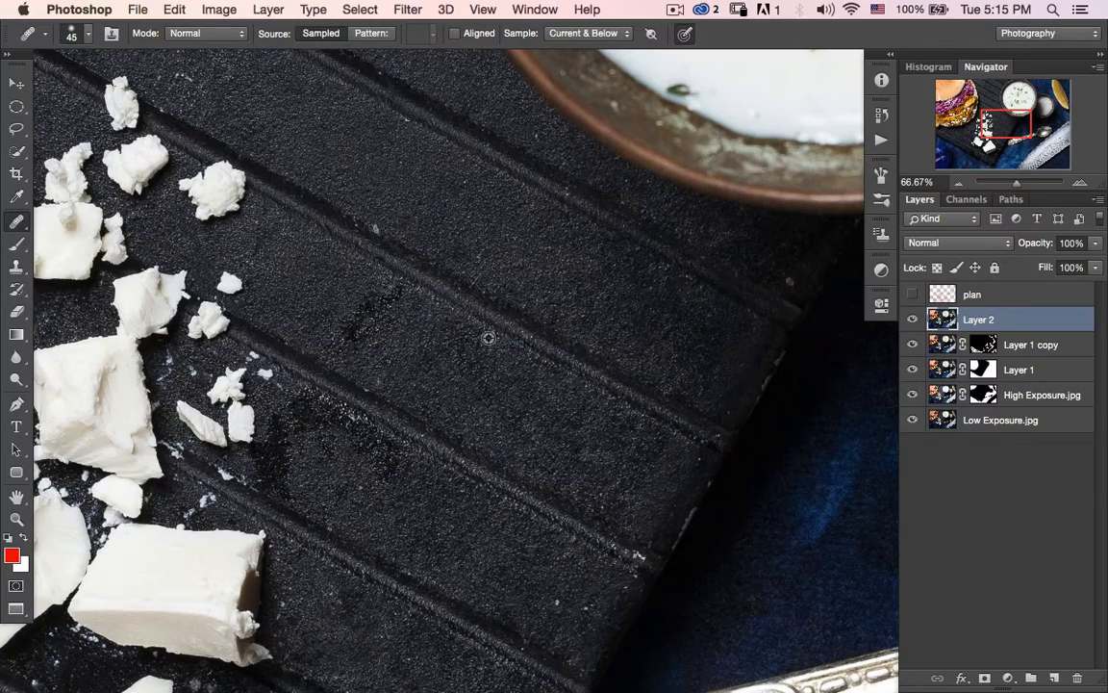
left_click(501, 314, "alt")
left_click(372, 241)
Heal the remaining dark patches on the upper board strips with the Healing Brush at size 103, sampling clean texture lower down.
left_click_drag(406, 422, 483, 202)
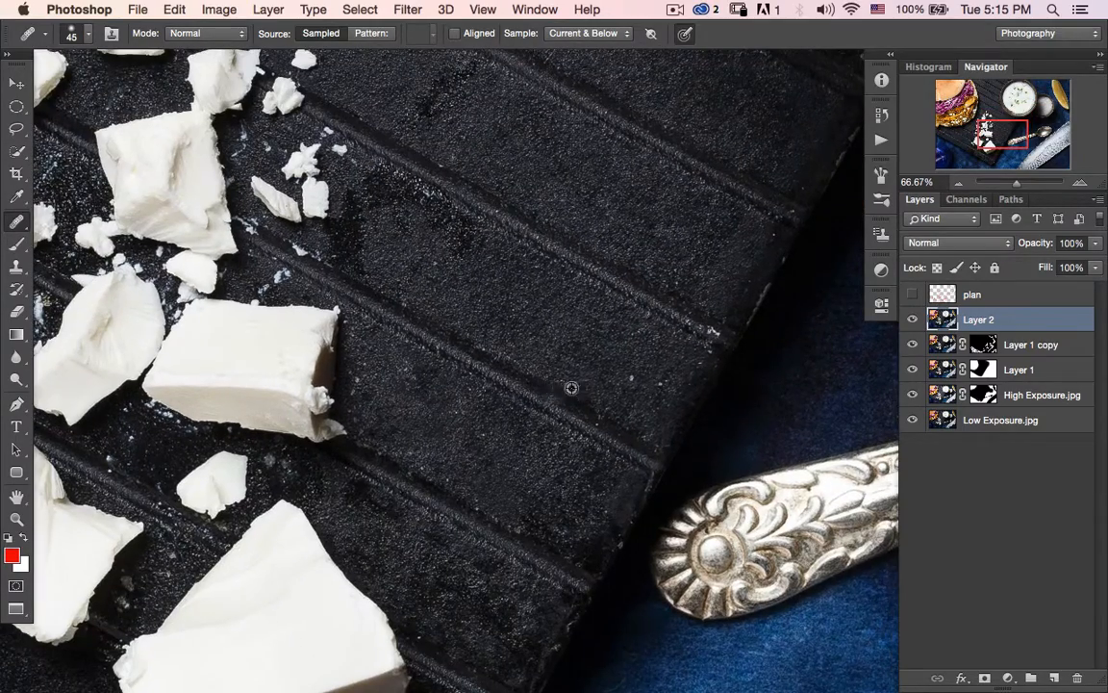
left_click_drag(420, 234, 960, 247)
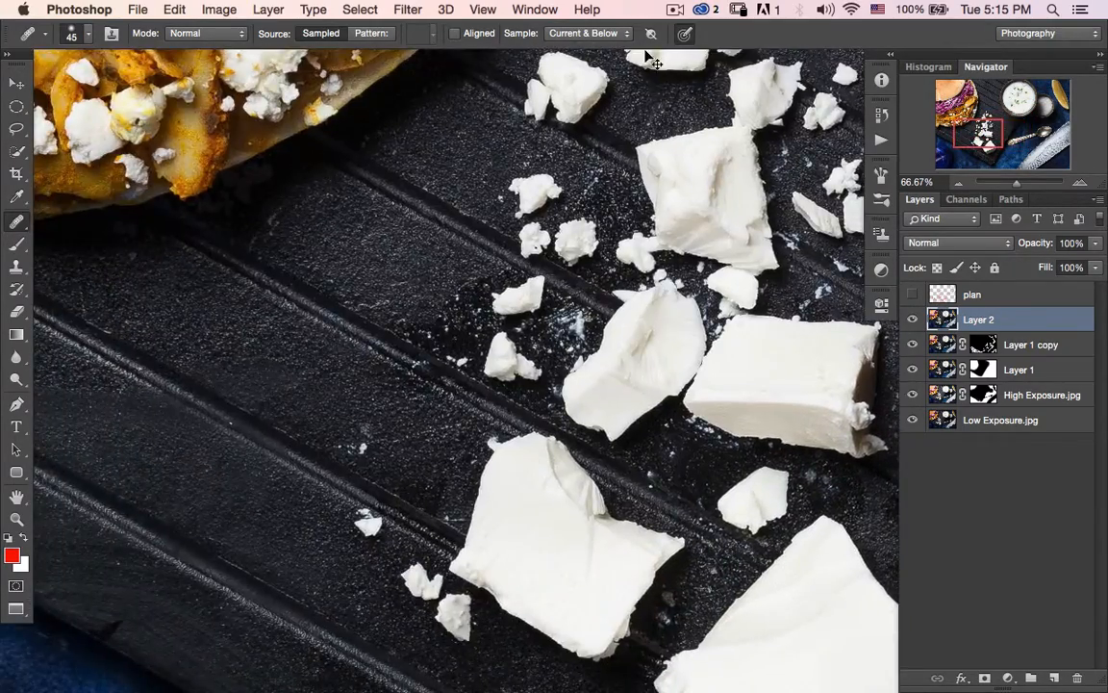
key("super+0")
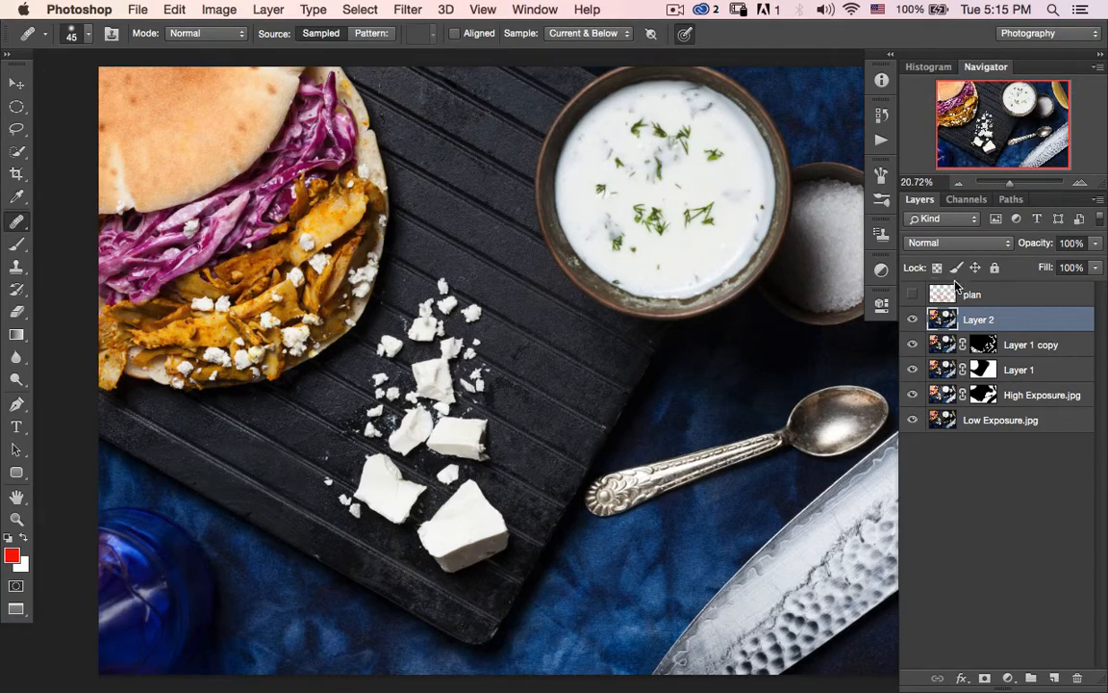
key("super+plus")
key("super+plus")
mouse_move(402, 153)
left_mouse_down()
mouse_move(432, 458)
mouse_move(419, 444)
left_mouse_up()
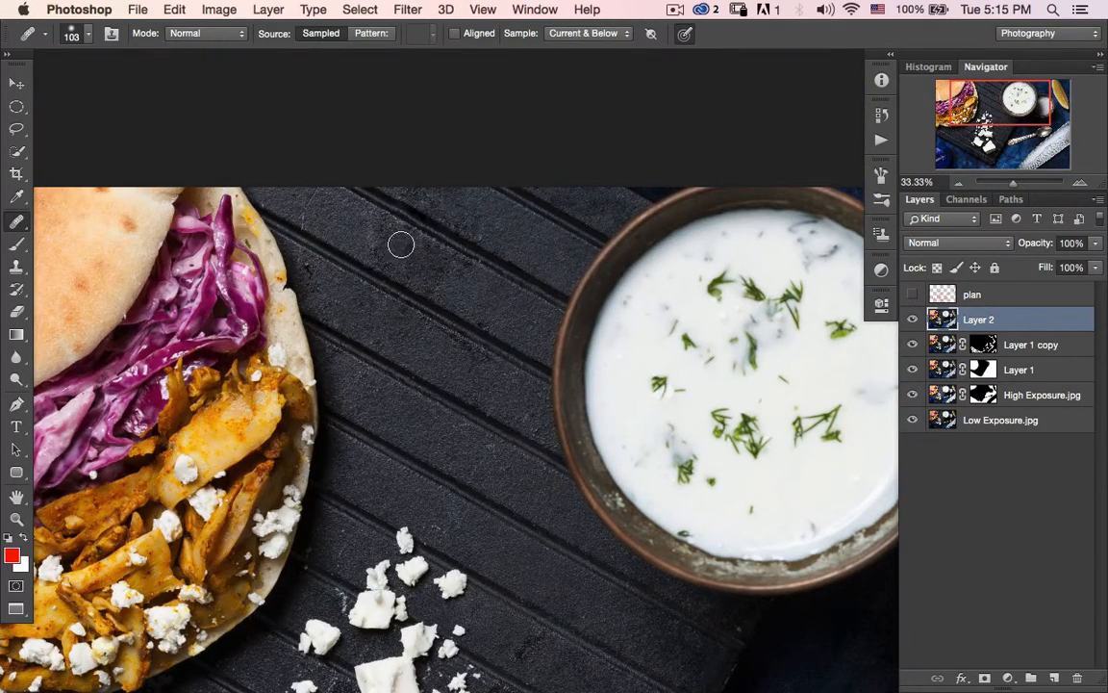
left_click(423, 390, "alt")
mouse_move(388, 206)
left_mouse_down()
mouse_move(431, 236)
mouse_move(404, 250)
mouse_move(455, 284)
mouse_move(368, 225)
mouse_move(409, 265)
mouse_move(465, 280)
left_mouse_up()
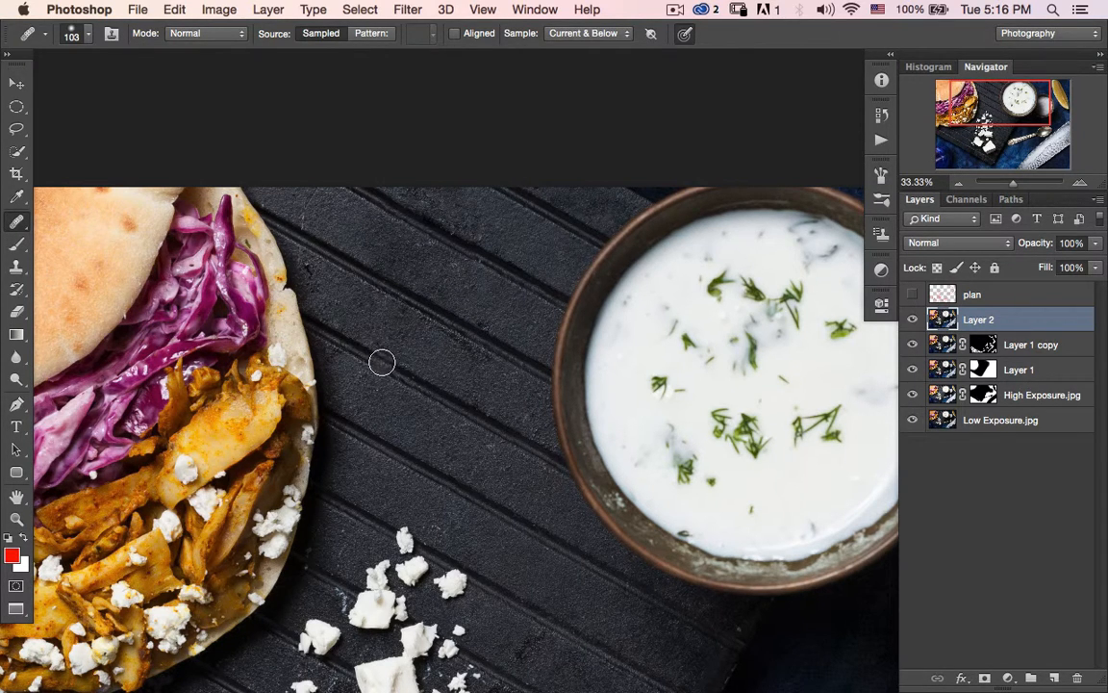
Compare the board before and after retouching by toggling the visibility of Layer 2.
key("b")
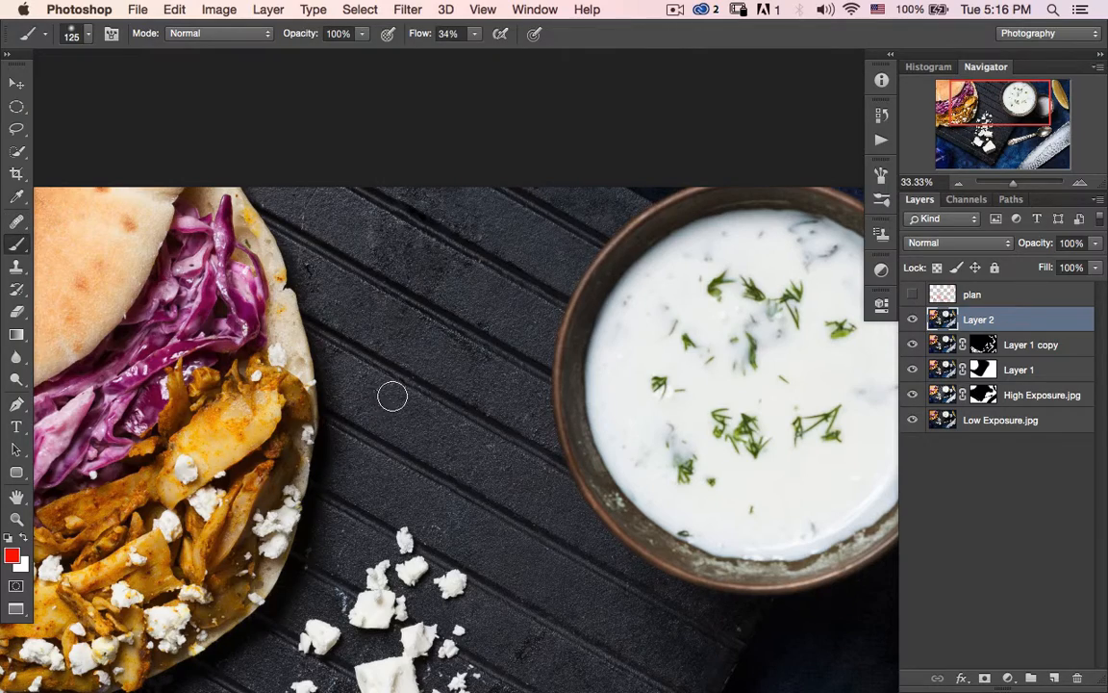
left_click(913, 320)
left_click(913, 320)
left_click(914, 321)
left_click(913, 320)
key("super+minus")
key("super+minus")
Remove the brown logo from the knife blade with the Patch tool, using the hammered texture beside it as replacement.
key("super+plus")
key("super+plus")
key("super+plus")
key("super+plus")
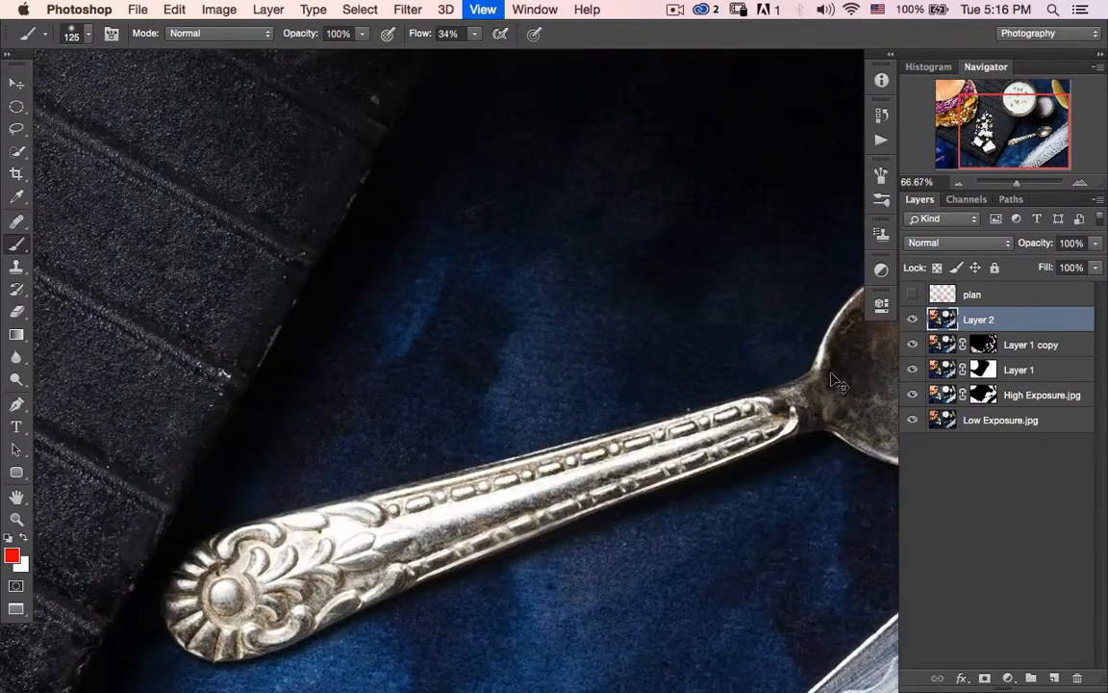
left_click_drag(666, 356, 384, 245)
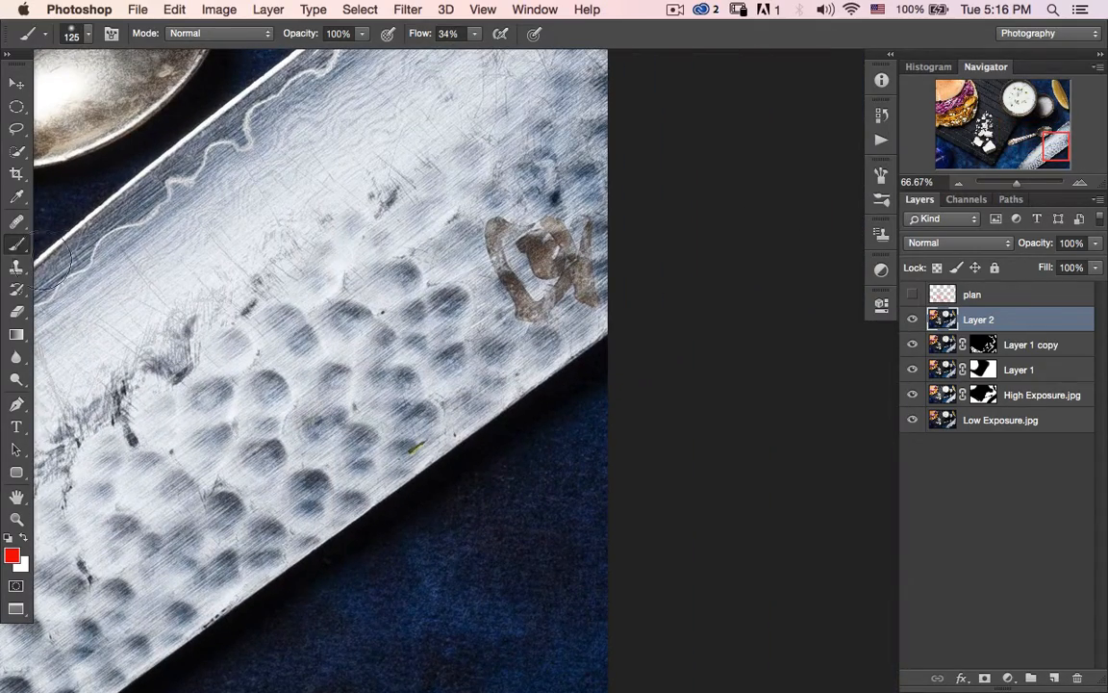
left_click(16, 243)
left_click(21, 227)
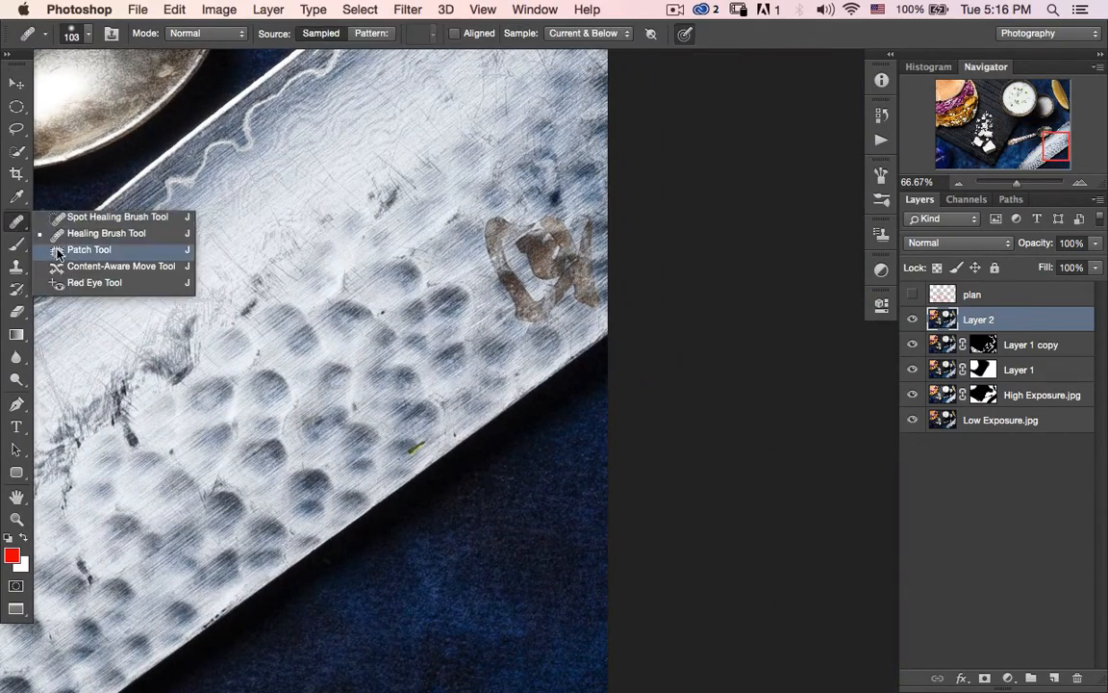
left_click(89, 249)
mouse_move(616, 297)
left_mouse_down()
mouse_move(495, 321)
mouse_move(597, 186)
mouse_move(608, 289)
left_mouse_up()
mouse_move(537, 268)
left_mouse_down()
mouse_move(388, 407)
mouse_move(376, 386)
mouse_move(396, 425)
mouse_move(431, 437)
mouse_move(421, 432)
left_mouse_up()
key("super+d")
Patch the green speck near the knife's lower edge and the small dark spot above the former logo area.
left_click_drag(416, 445, 383, 477)
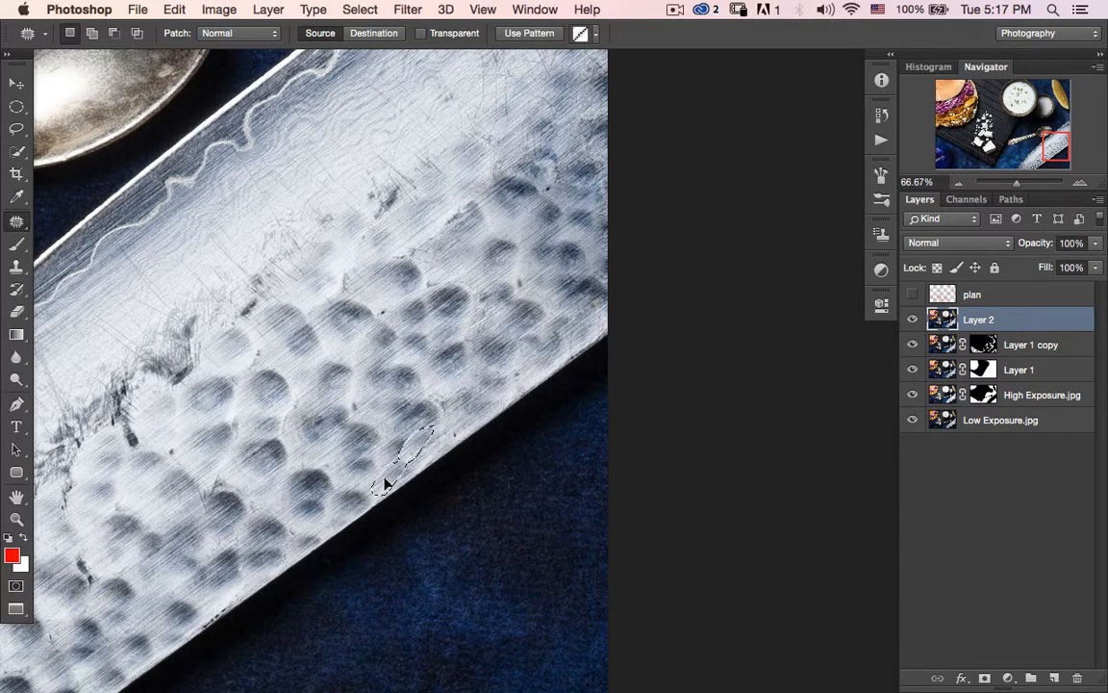
key("super+d")
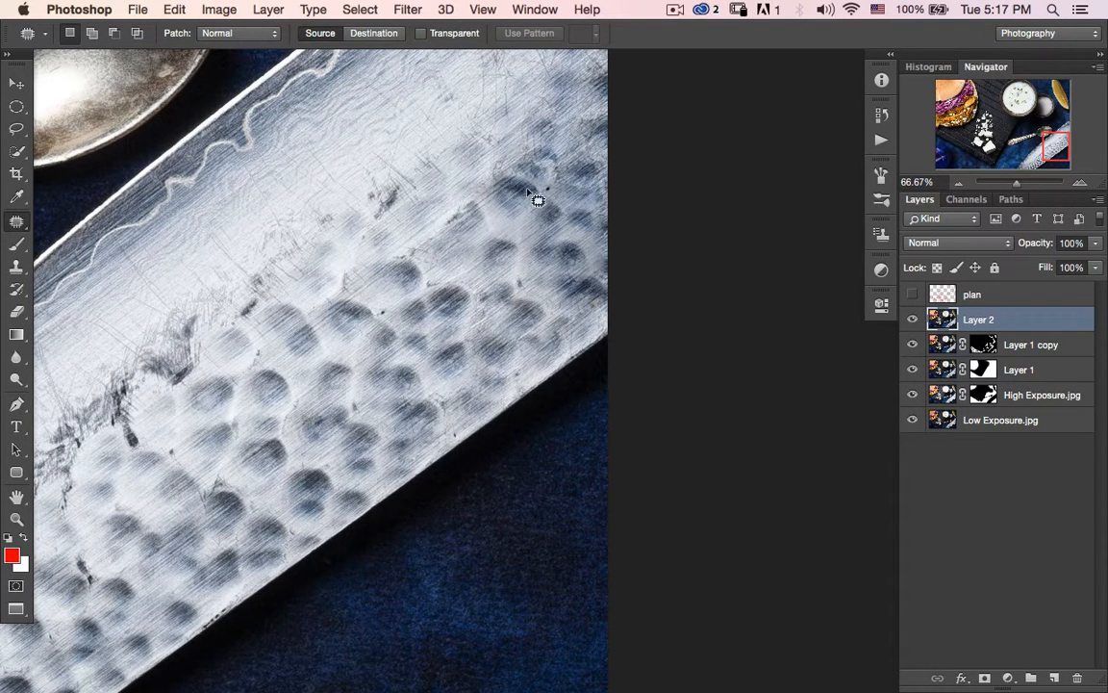
mouse_move(527, 190)
left_mouse_down()
mouse_move(510, 186)
mouse_move(577, 229)
mouse_move(525, 192)
left_mouse_up()
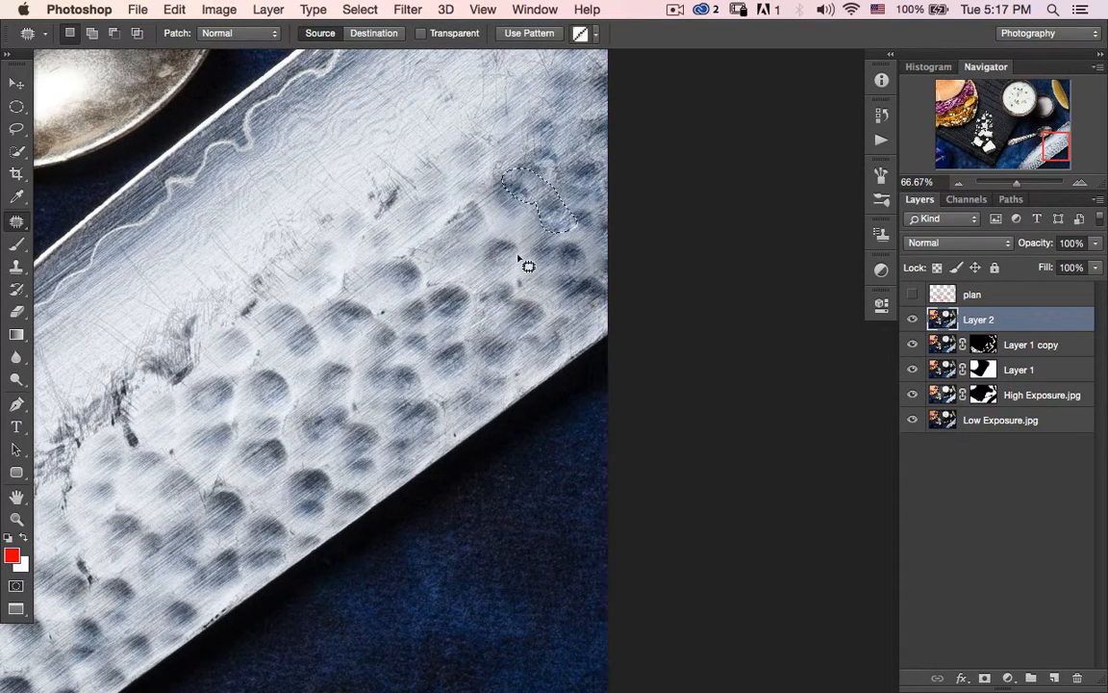
key("super+d")
key("super+0")
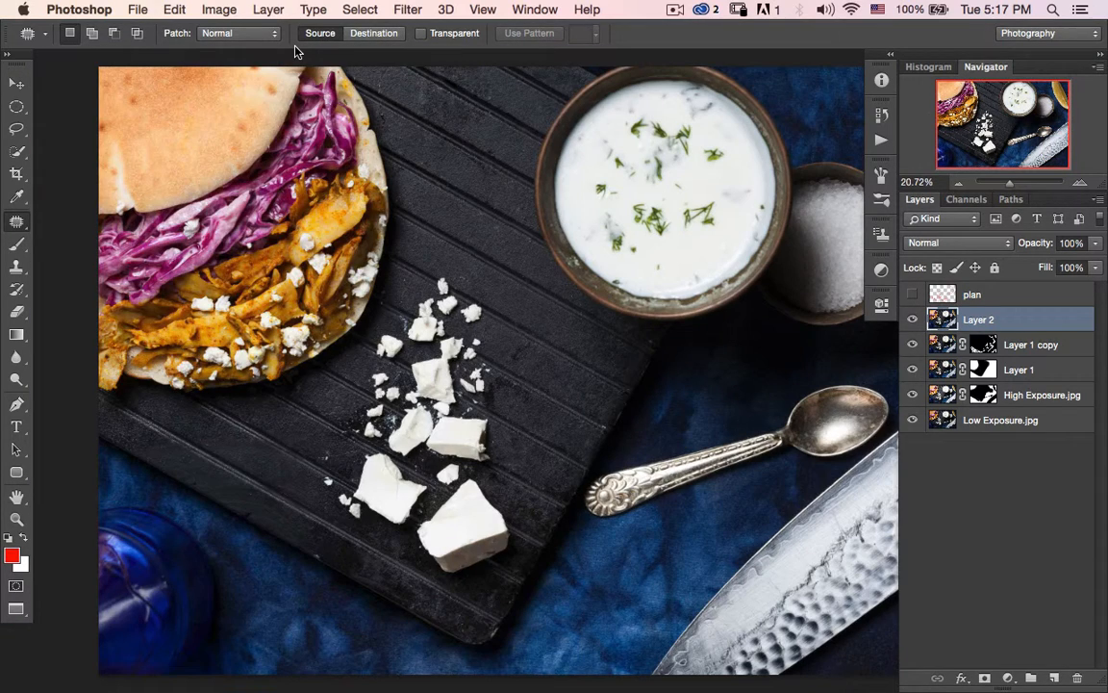